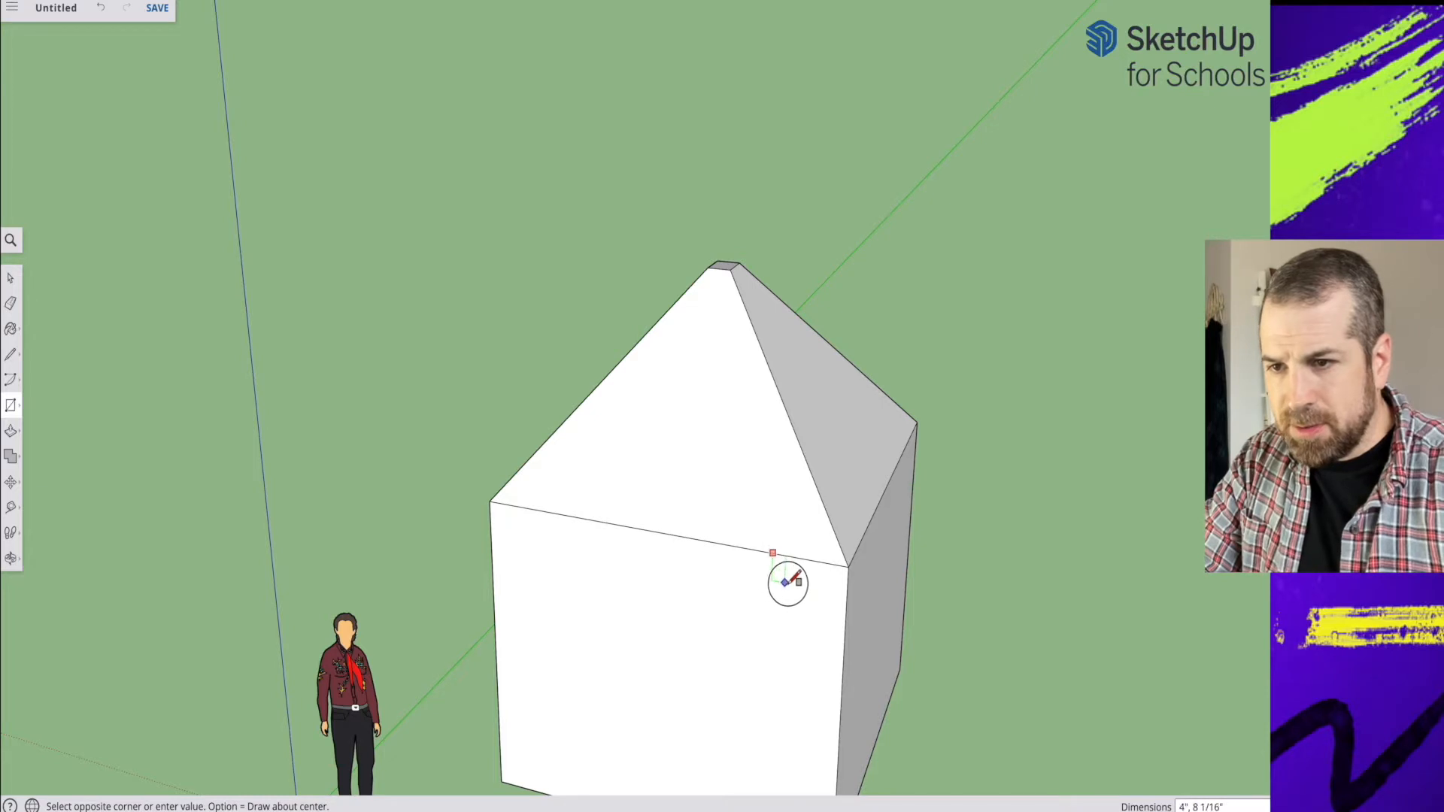
Step: Draw a rectangle about 5" by 8" under the front eave and push/pull it outward about 1' 1" as a block
left_click(787, 584)
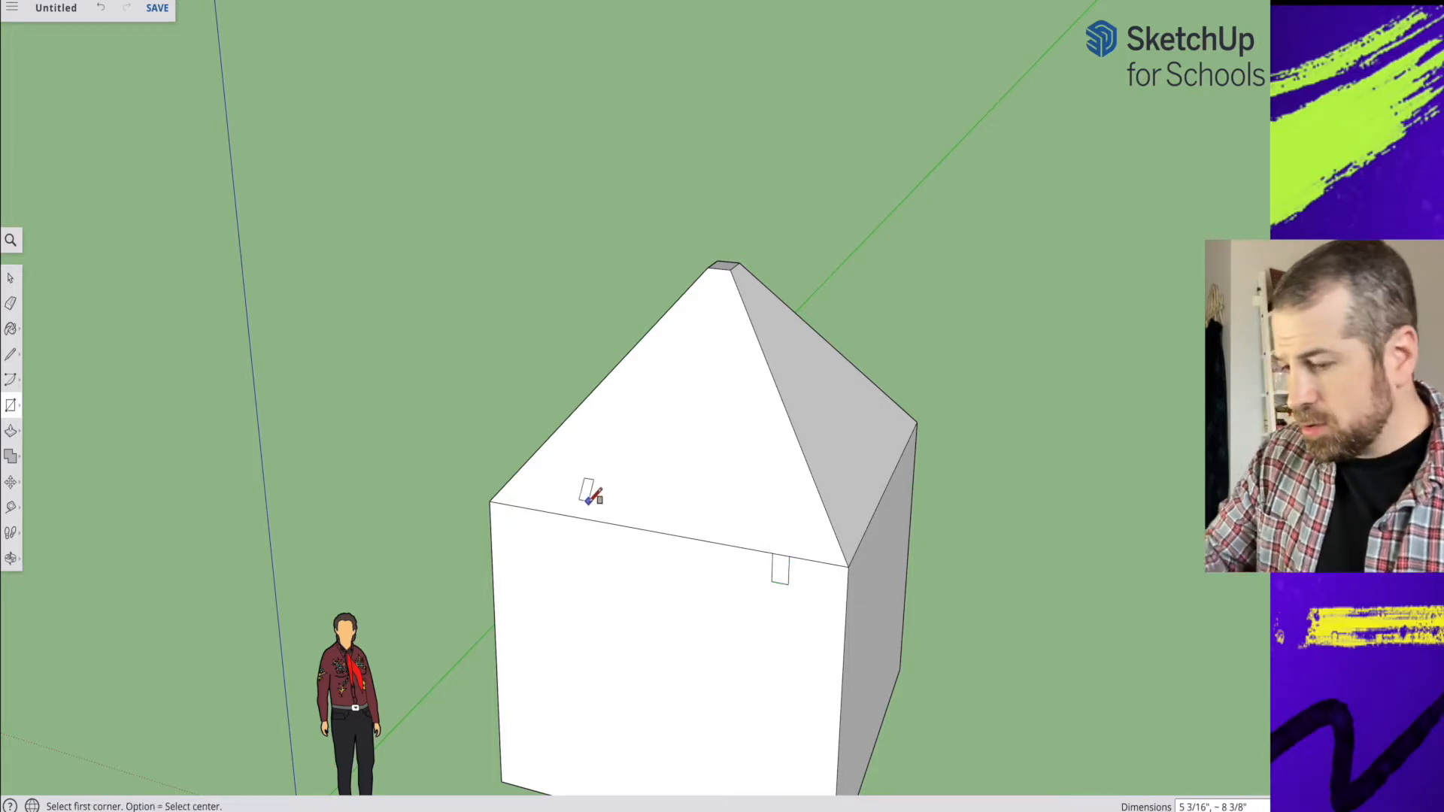
key("p")
left_click_drag(779, 577, 768, 596)
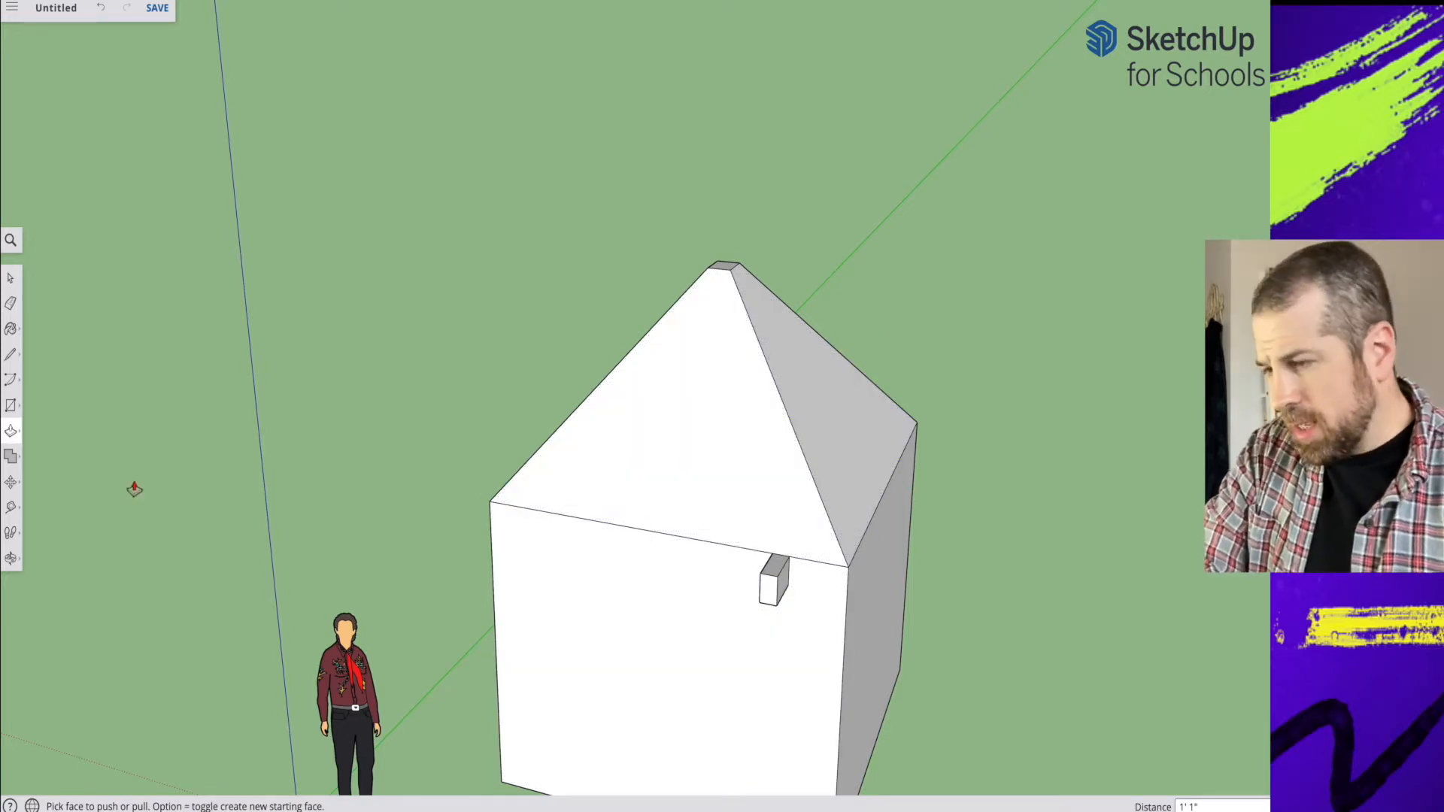
Step: Try using Follow Me to sweep the block's side face along the front eave and up the roof corner to the peak, and undo it
left_click(14, 434)
left_click(54, 433)
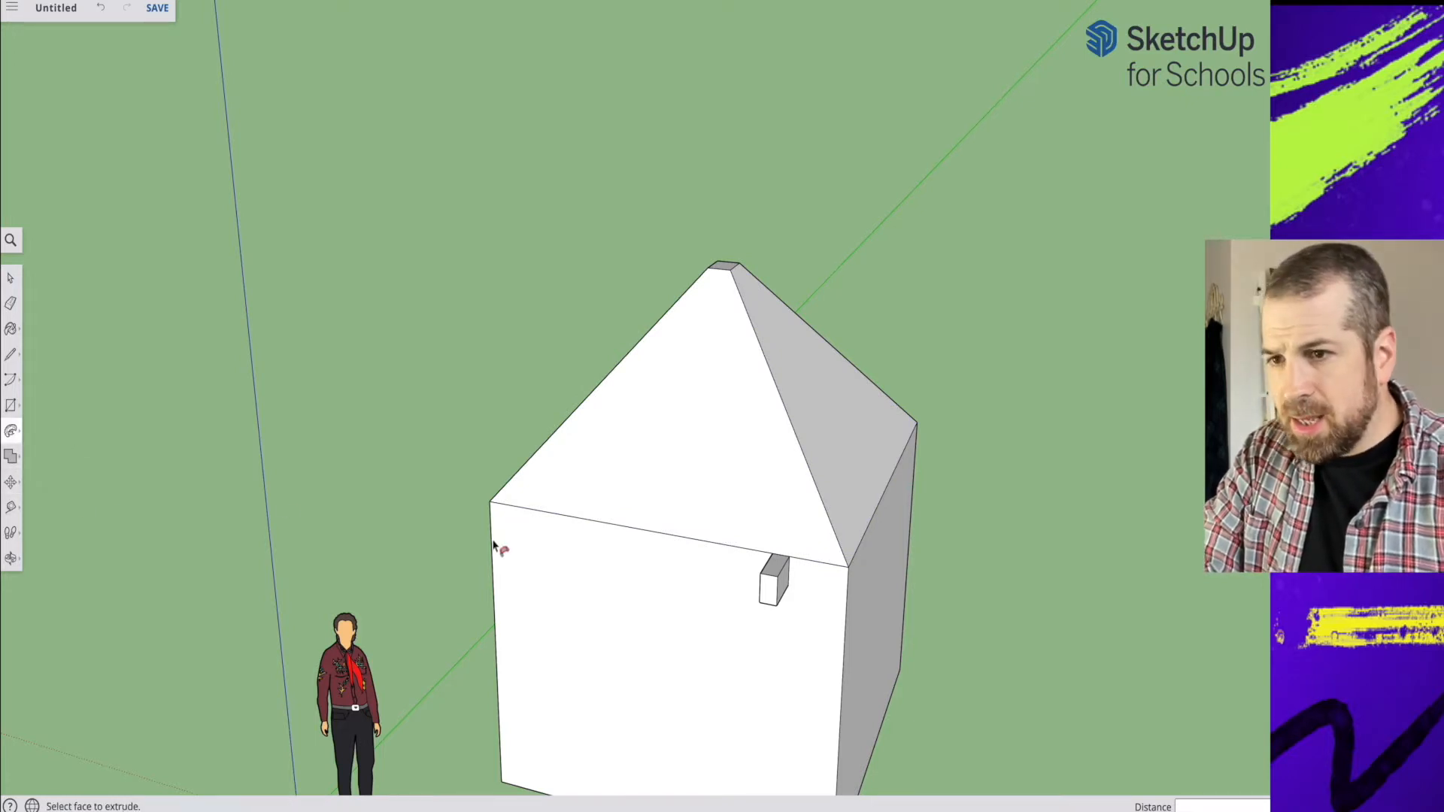
middle_click_drag(614, 555, 907, 594)
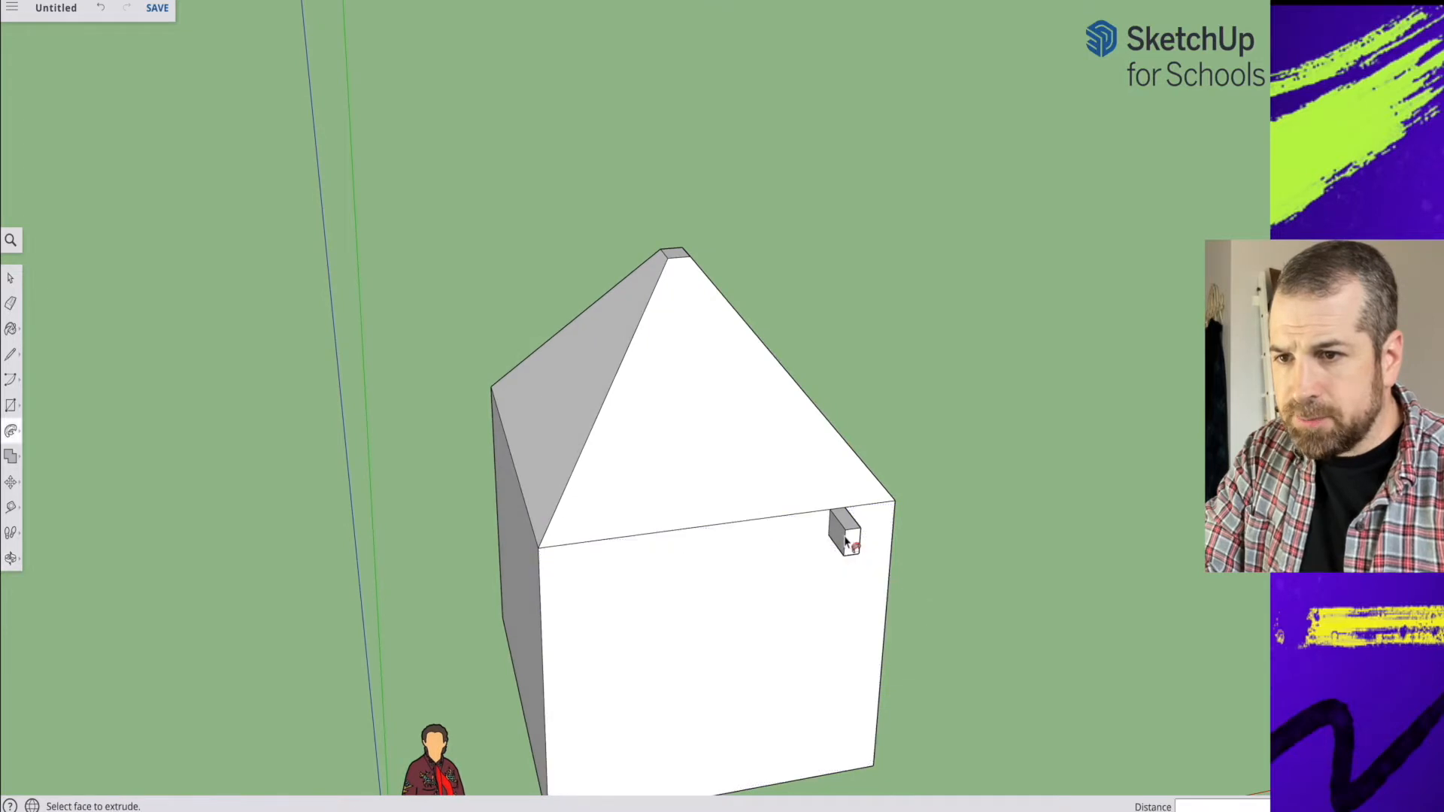
mouse_move(843, 538)
left_mouse_down()
mouse_move(790, 517)
mouse_move(655, 516)
mouse_move(557, 548)
mouse_move(524, 514)
mouse_move(494, 395)
mouse_move(557, 349)
mouse_move(584, 303)
mouse_move(655, 258)
mouse_move(691, 273)
mouse_move(677, 235)
mouse_move(677, 256)
left_mouse_up()
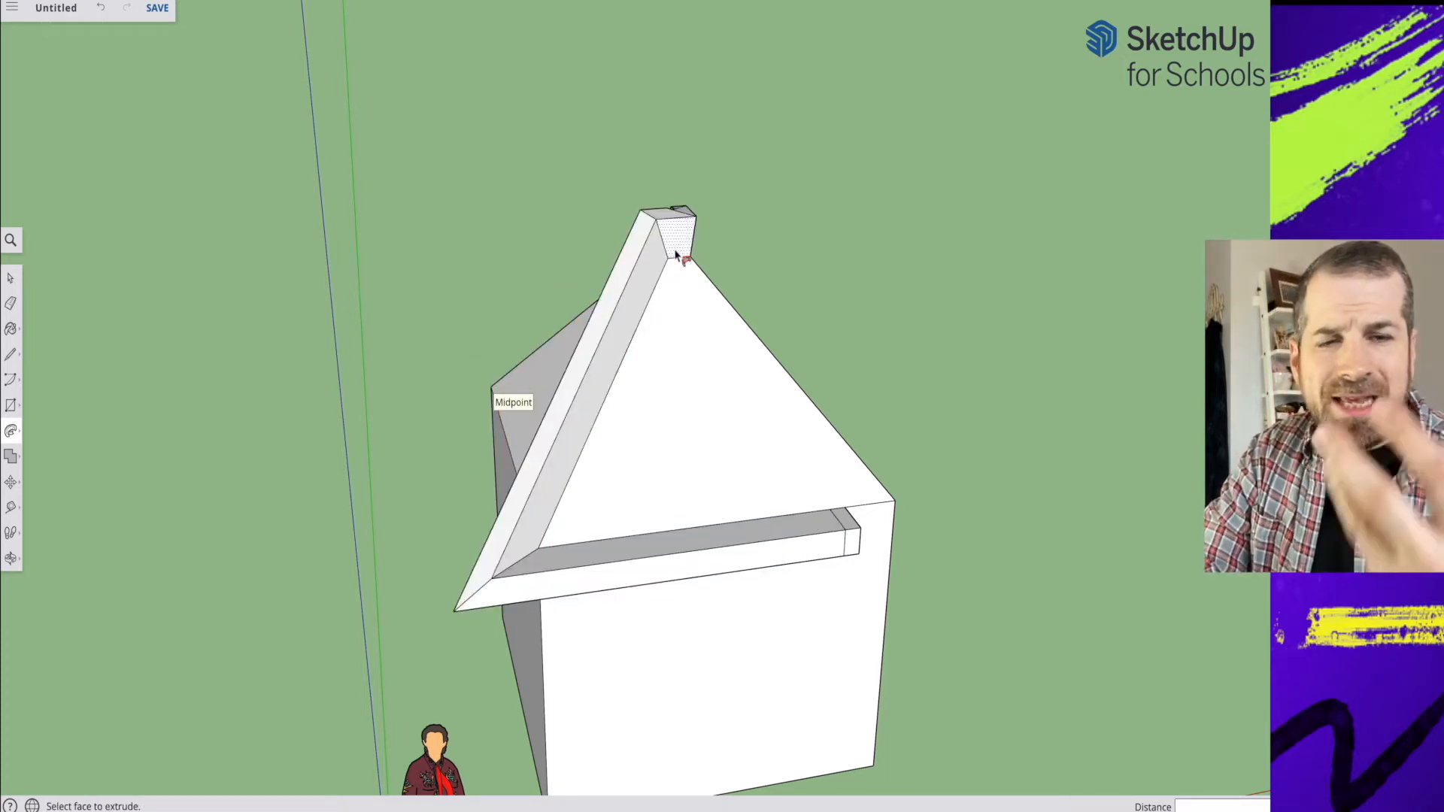
key("ctrl+z")
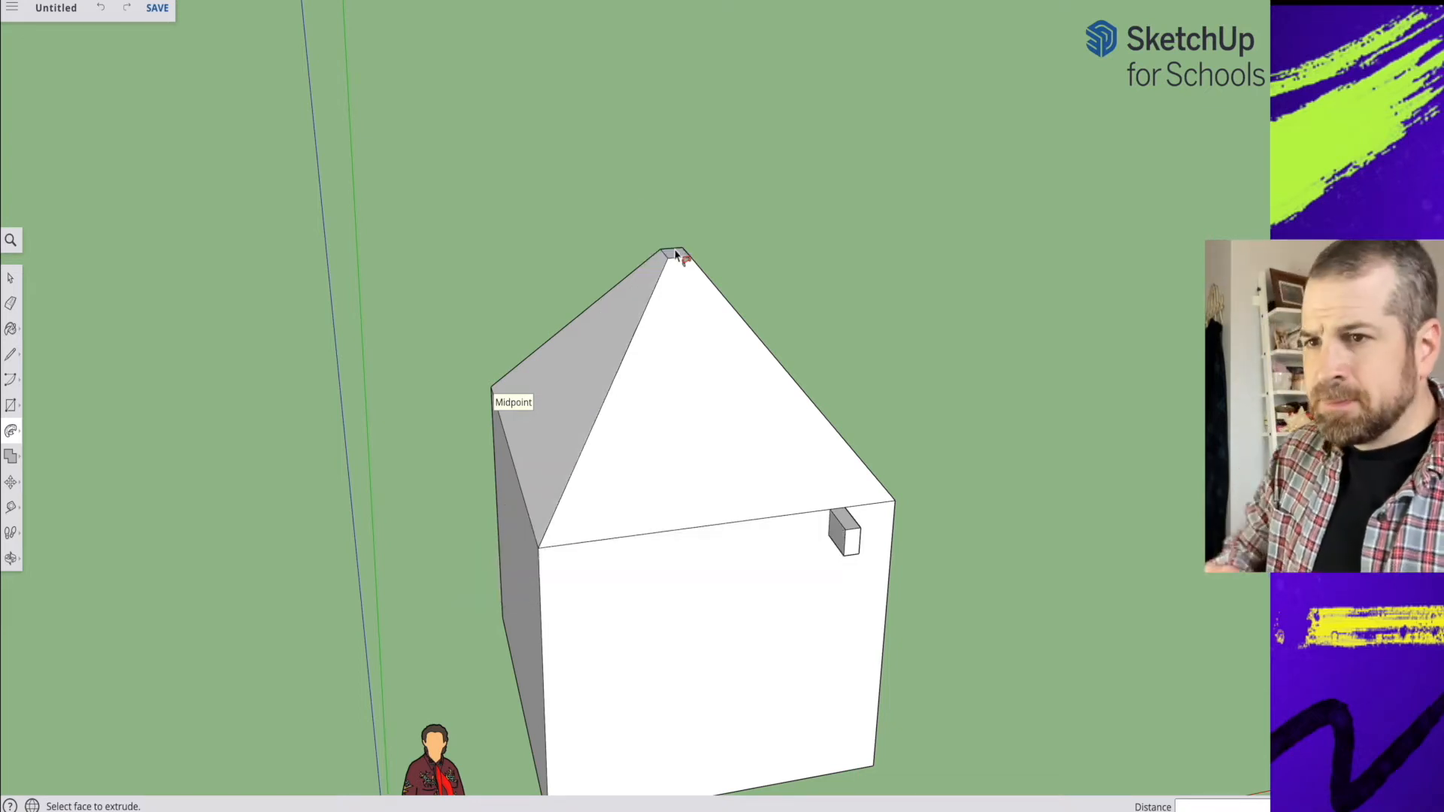
Step: Sweep the block's side face around the roof's eave edges with Follow Me
middle_click_drag(687, 299, 729, 666)
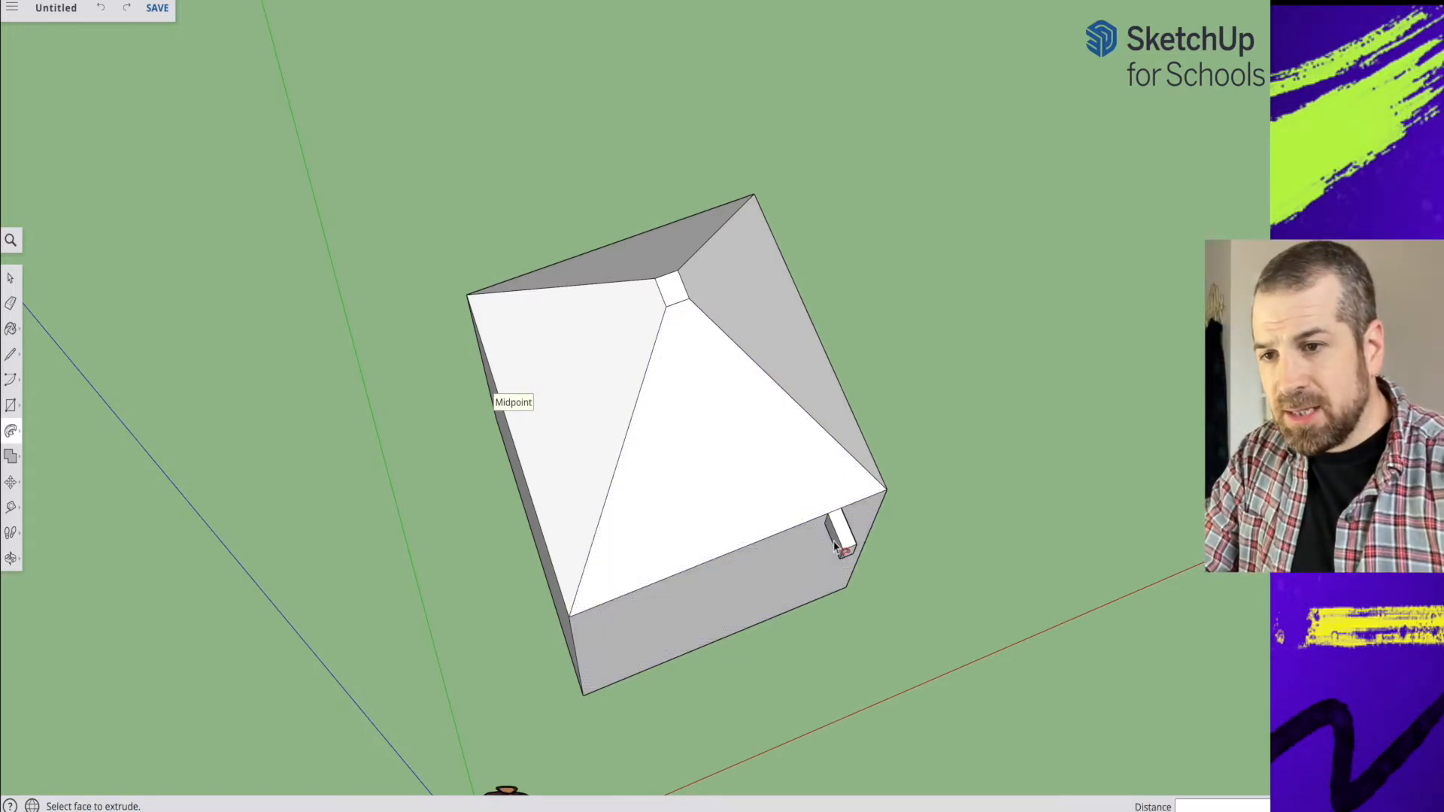
mouse_move(837, 547)
left_mouse_down()
mouse_move(755, 542)
mouse_move(535, 603)
mouse_move(524, 536)
mouse_move(539, 461)
mouse_move(499, 331)
mouse_move(568, 258)
mouse_move(762, 209)
mouse_move(803, 258)
mouse_move(874, 473)
mouse_move(874, 503)
mouse_move(858, 508)
left_mouse_up()
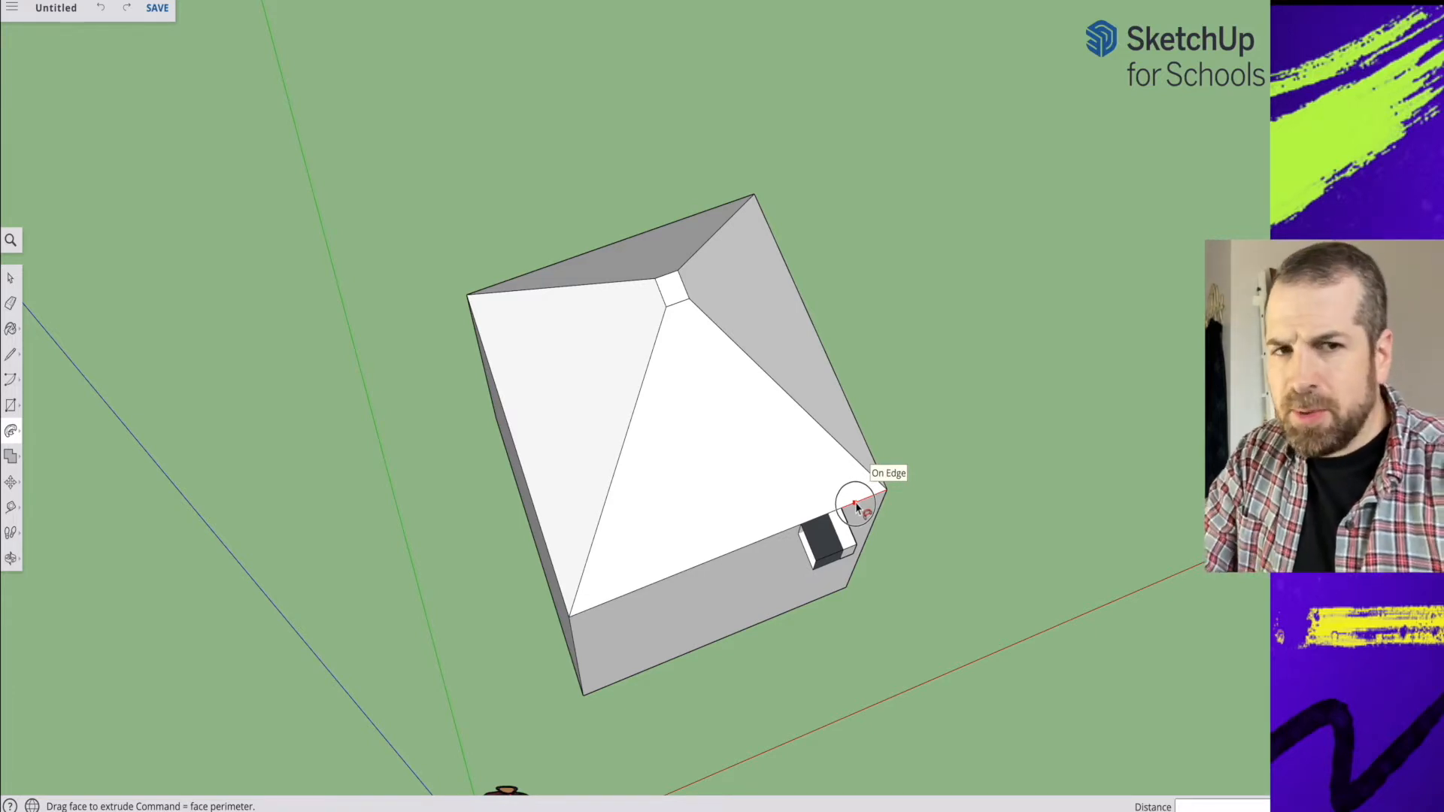
mouse_move(858, 508)
left_mouse_down()
mouse_move(880, 470)
mouse_move(896, 477)
left_mouse_up()
Step: Push/pull the end face of the block to close the remaining gap in the eave band near the front corner
scroll(899, 485, "up", 5)
middle_click_drag(906, 493, 823, 390)
key("p")
left_click_drag(870, 467, 822, 660)
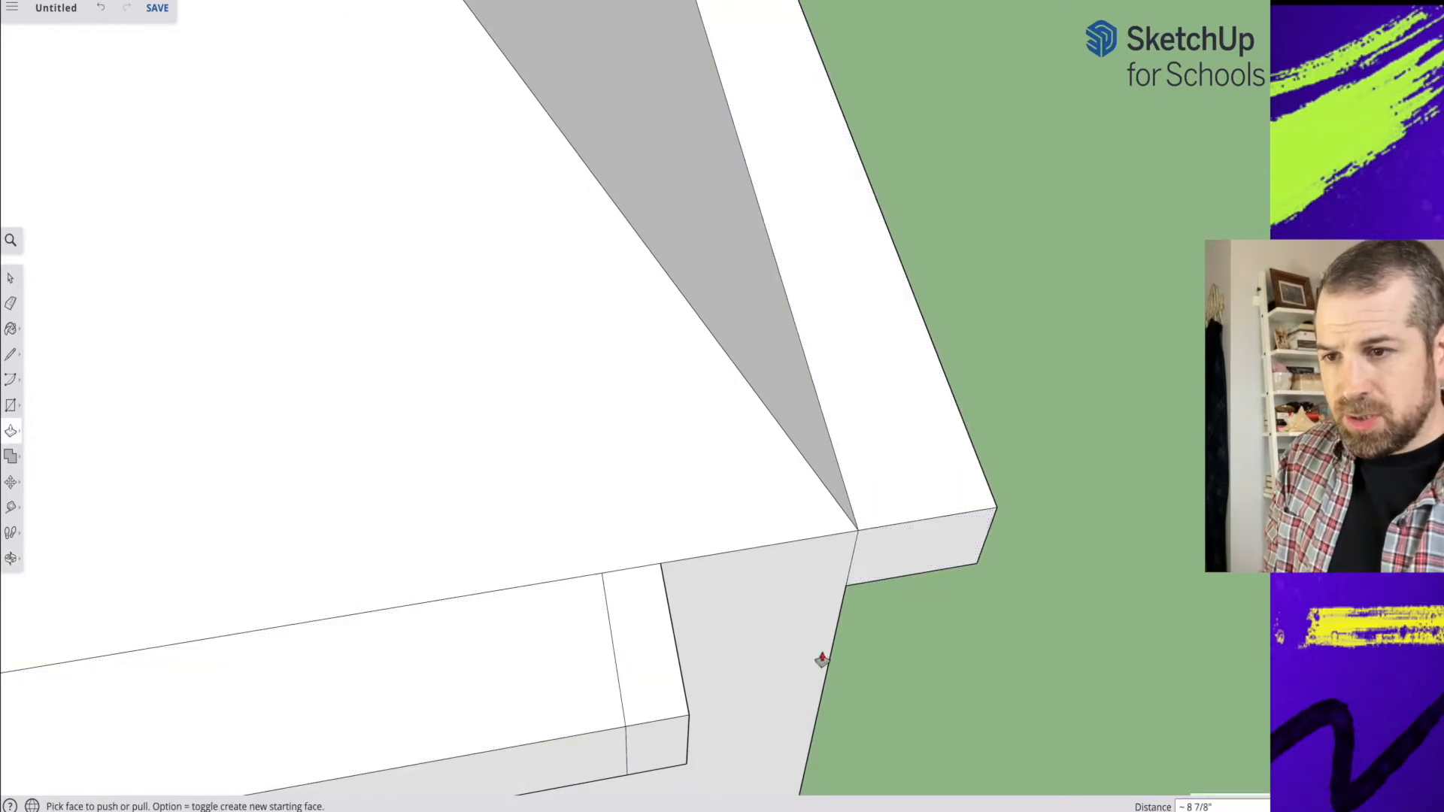
left_click_drag(642, 665, 752, 719)
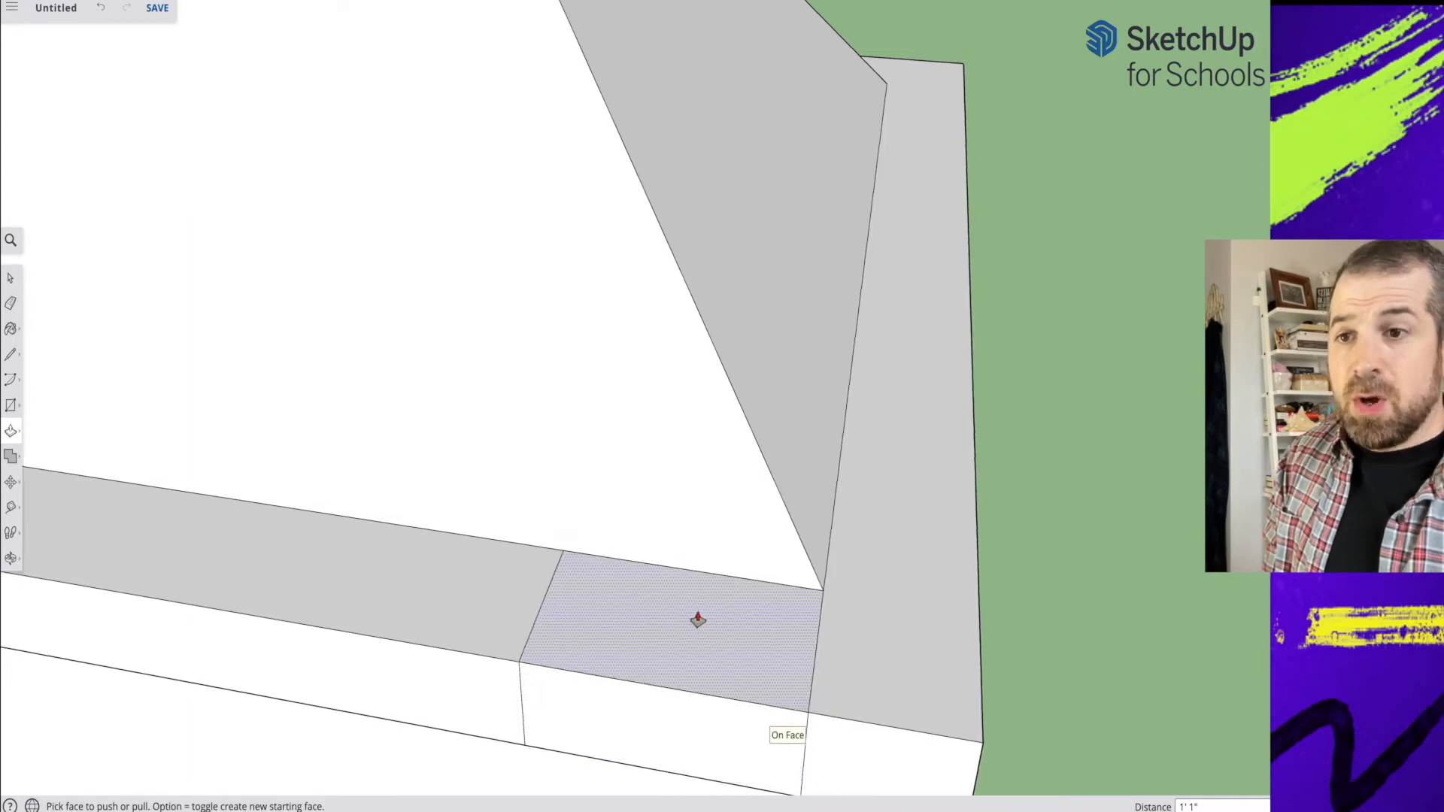
Step: Undo the gap fill and the swept eave band, back to the single projecting block
scroll(698, 618, "down", 5)
mouse_move(697, 609)
middle_mouse_down()
mouse_move(860, 700)
mouse_move(812, 683)
middle_mouse_up()
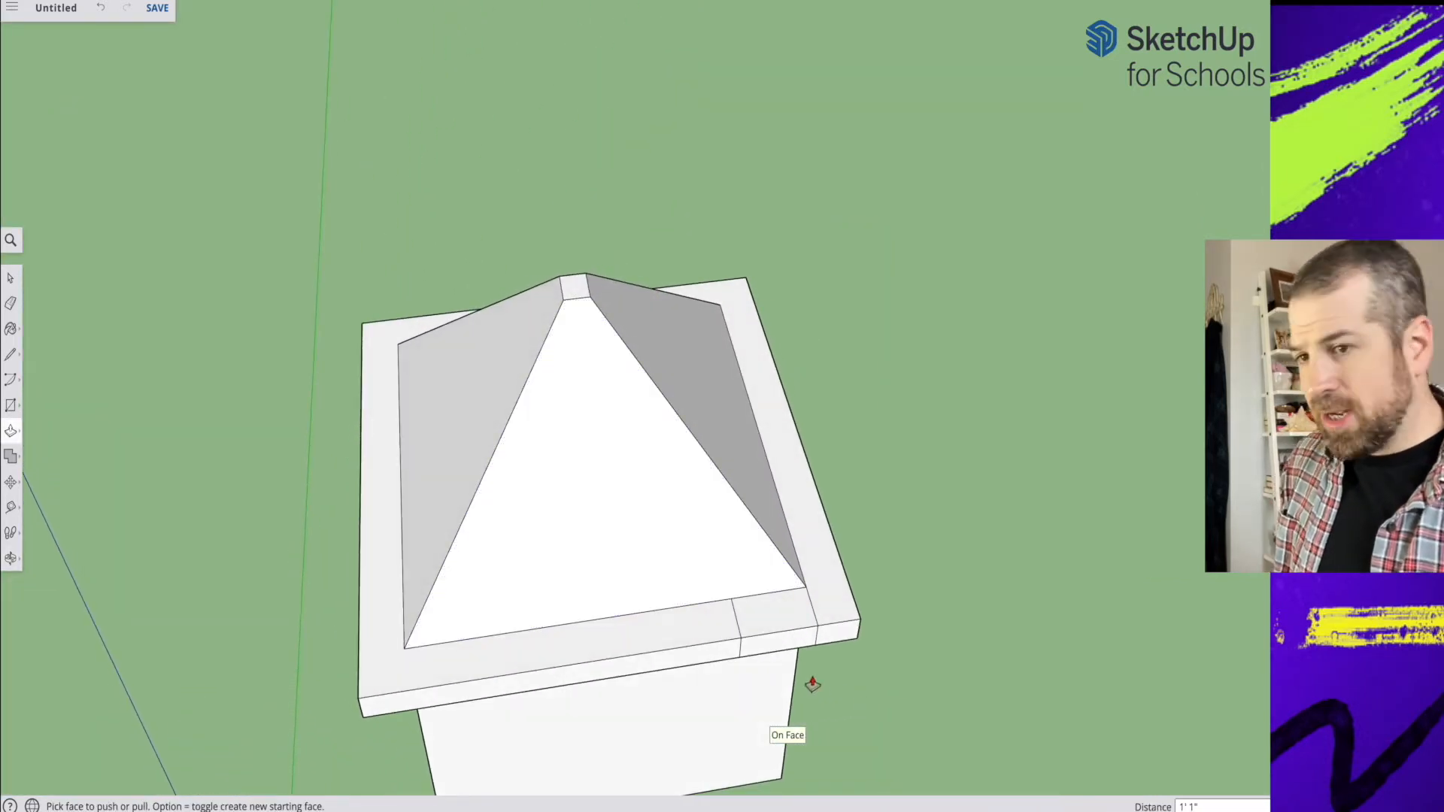
key("super+z")
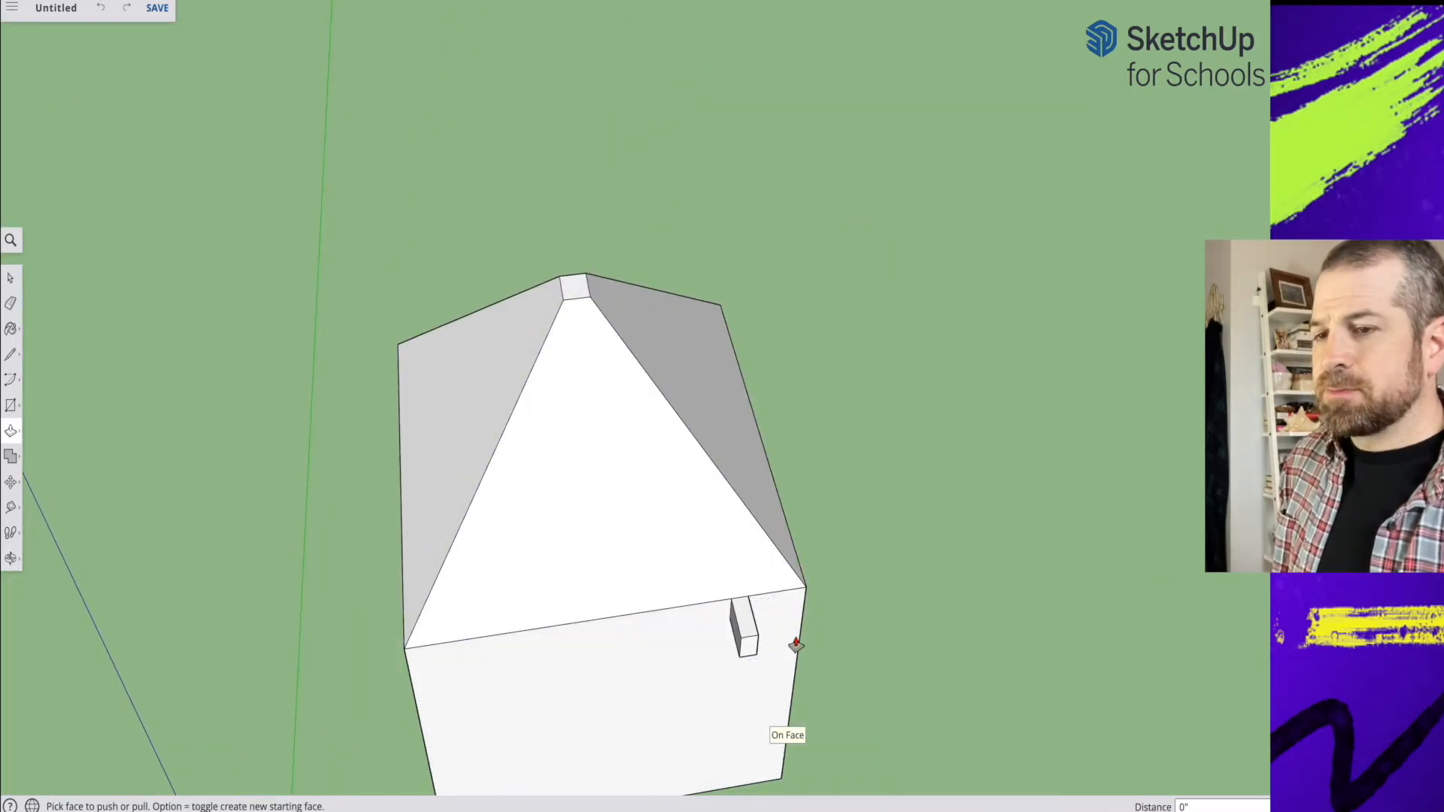
Step: Use Follow Me again to extrude the block's side face around all four sides of the roof, following the eave edge
middle_click_drag(796, 624, 590, 632)
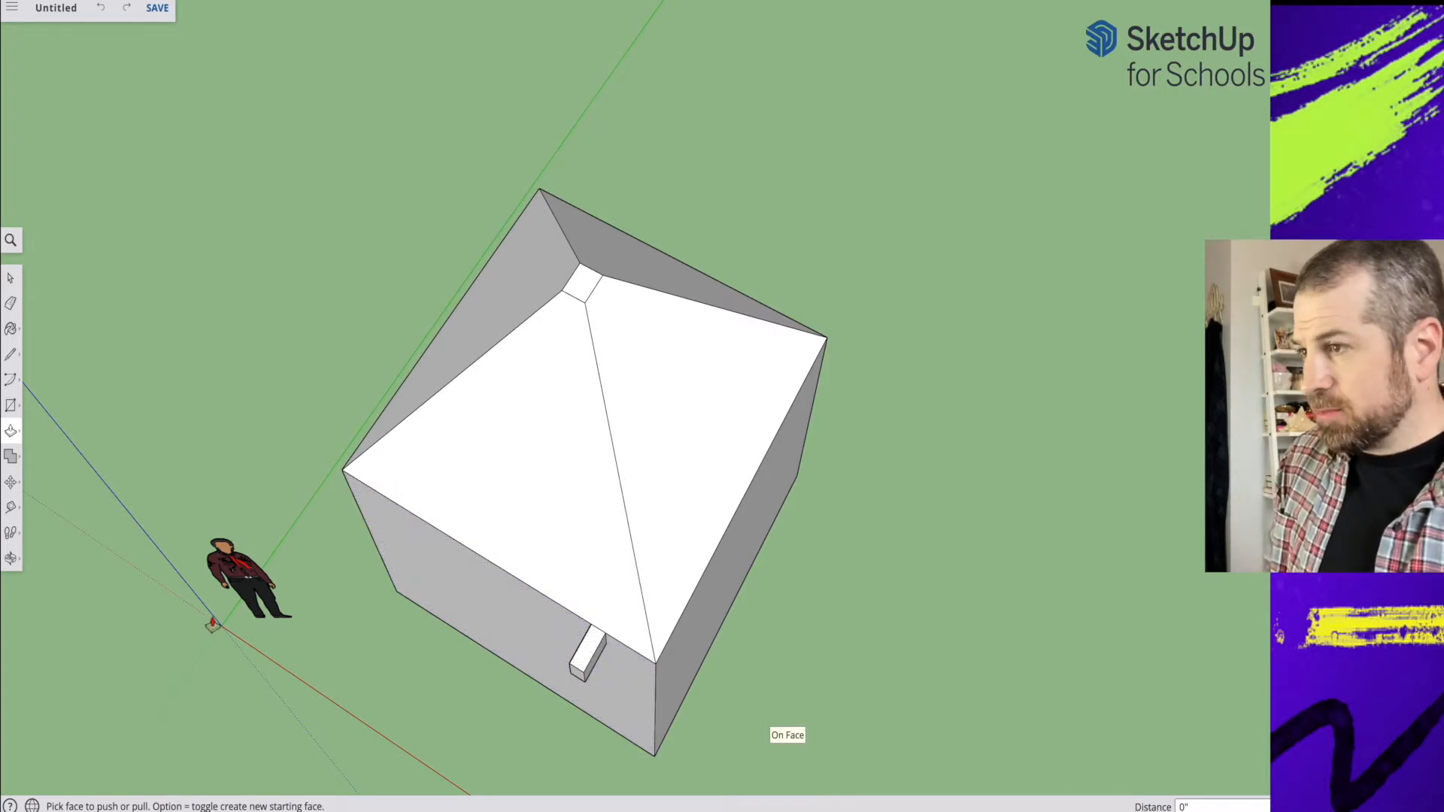
left_click(12, 440)
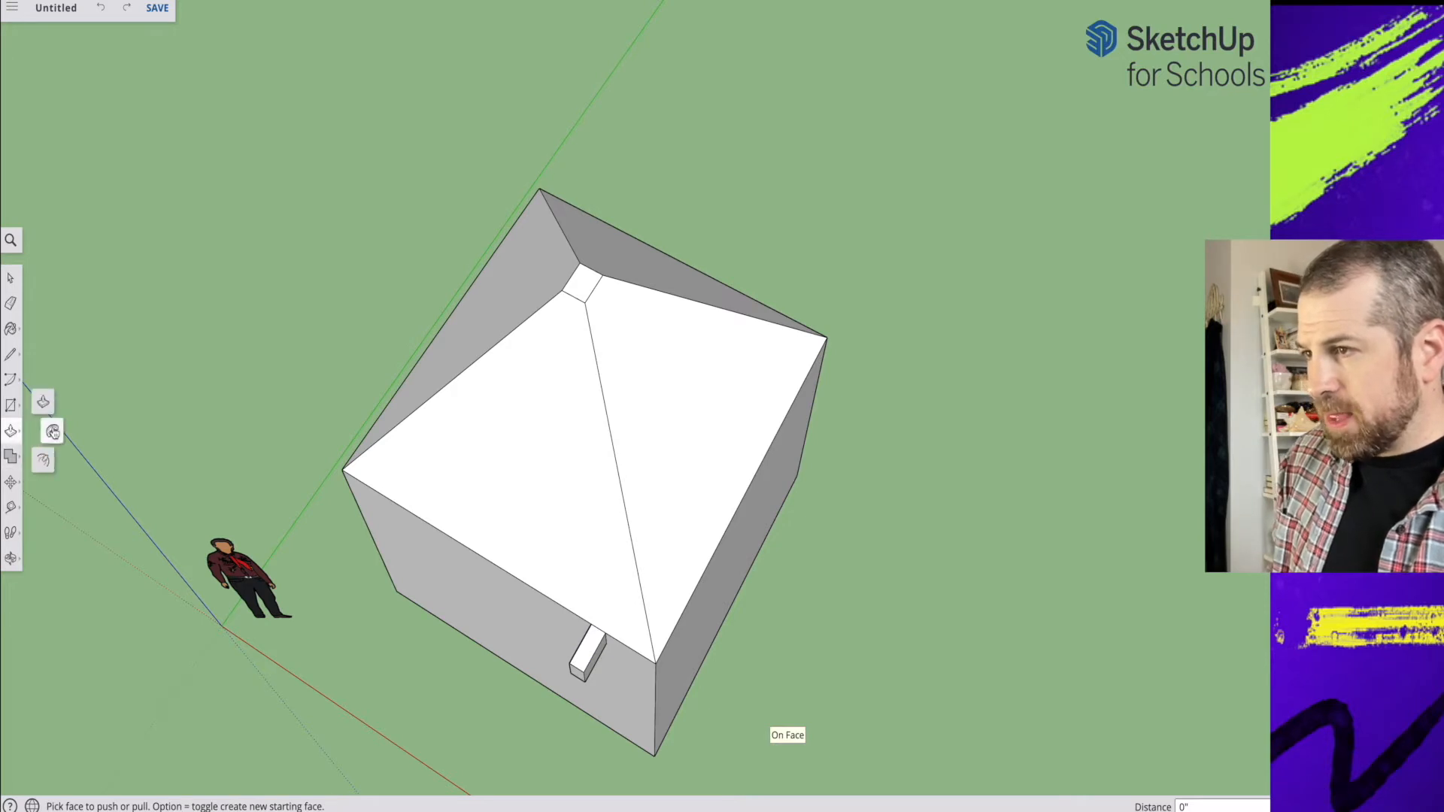
left_click(53, 433)
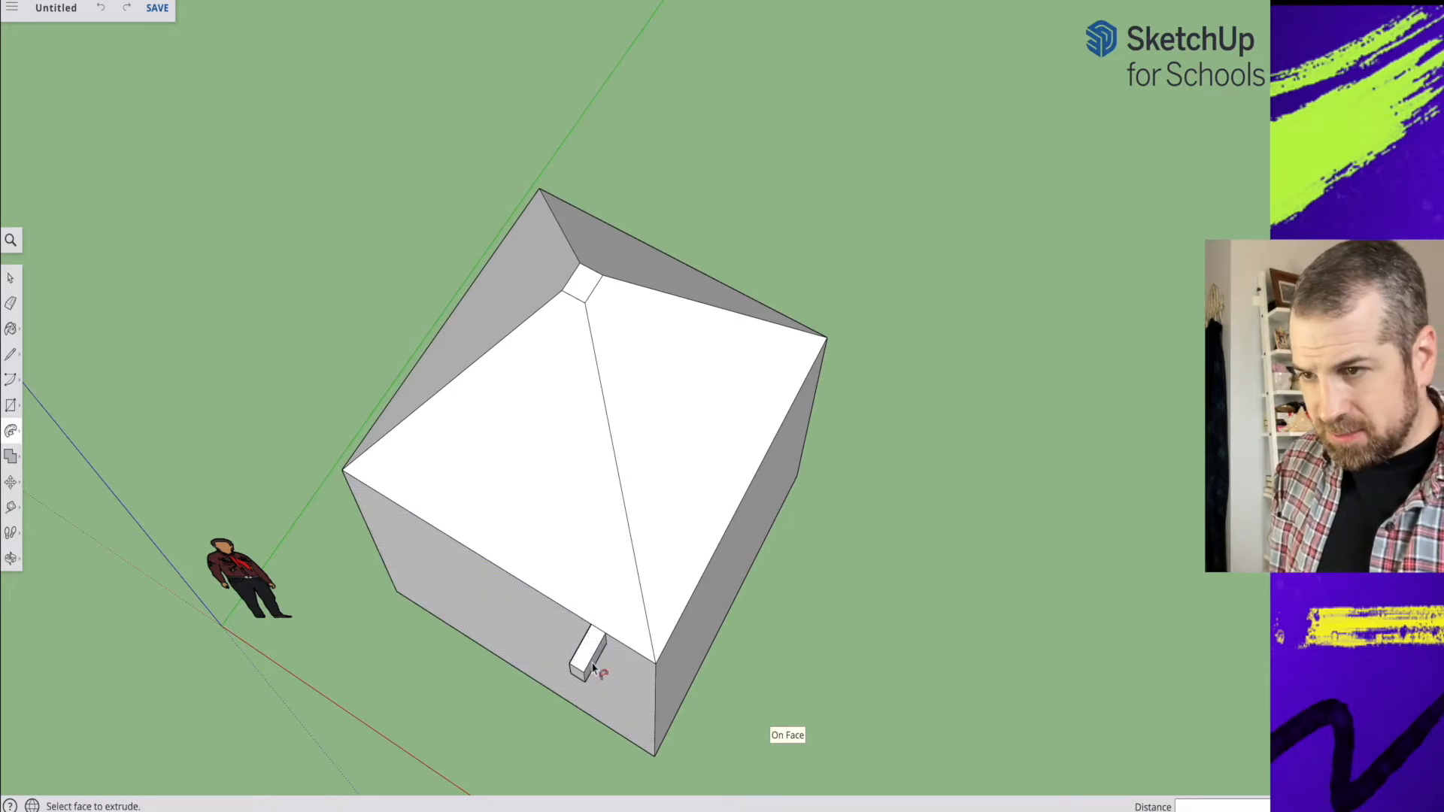
mouse_move(596, 669)
left_mouse_down()
mouse_move(684, 598)
mouse_move(811, 368)
mouse_move(790, 310)
mouse_move(493, 231)
left_mouse_up()
mouse_move(433, 314)
left_mouse_down()
mouse_move(391, 367)
mouse_move(349, 485)
mouse_move(557, 607)
left_mouse_up()
Step: Push/pull the band's open end face about 1' 2 7/8" to meet the original block and close the overhang
middle_click_drag(558, 644, 528, 504)
key("p")
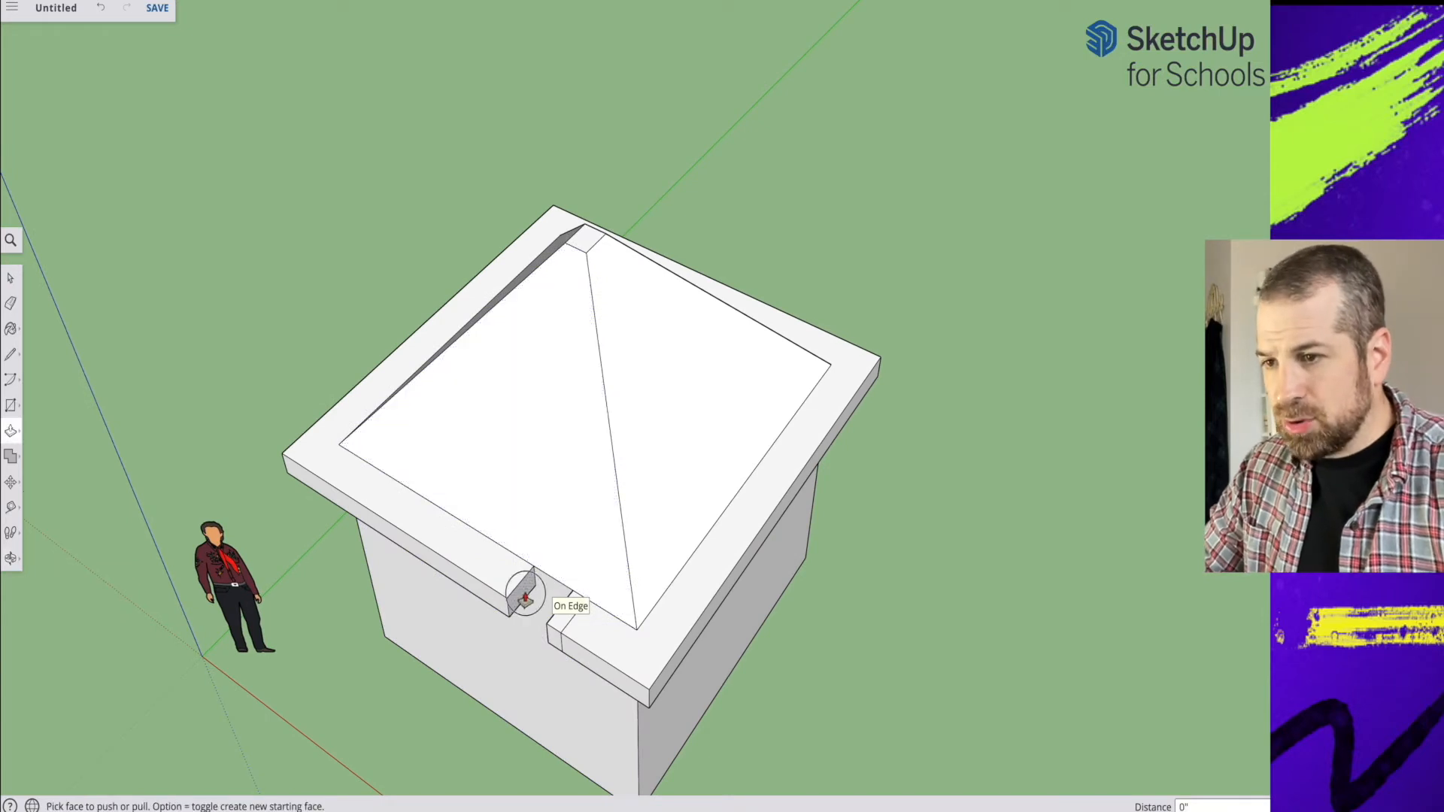
left_click_drag(525, 598, 570, 626)
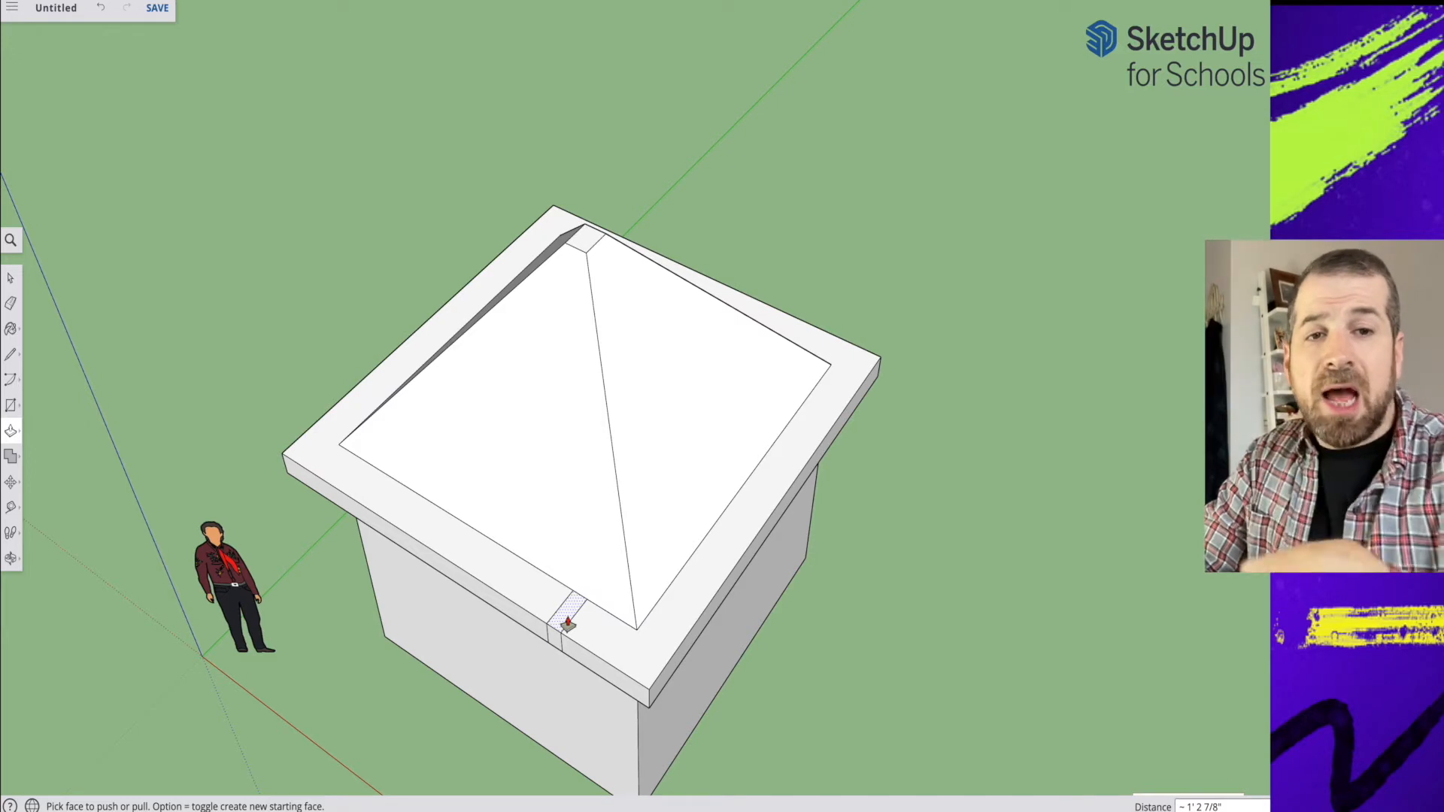
Step: Draw a connected three-line path behind the building: along the green axis, up about 7' 3 1/2", and back along the red axis
middle_click_drag(662, 568, 813, 325)
scroll(820, 335, "down", 2)
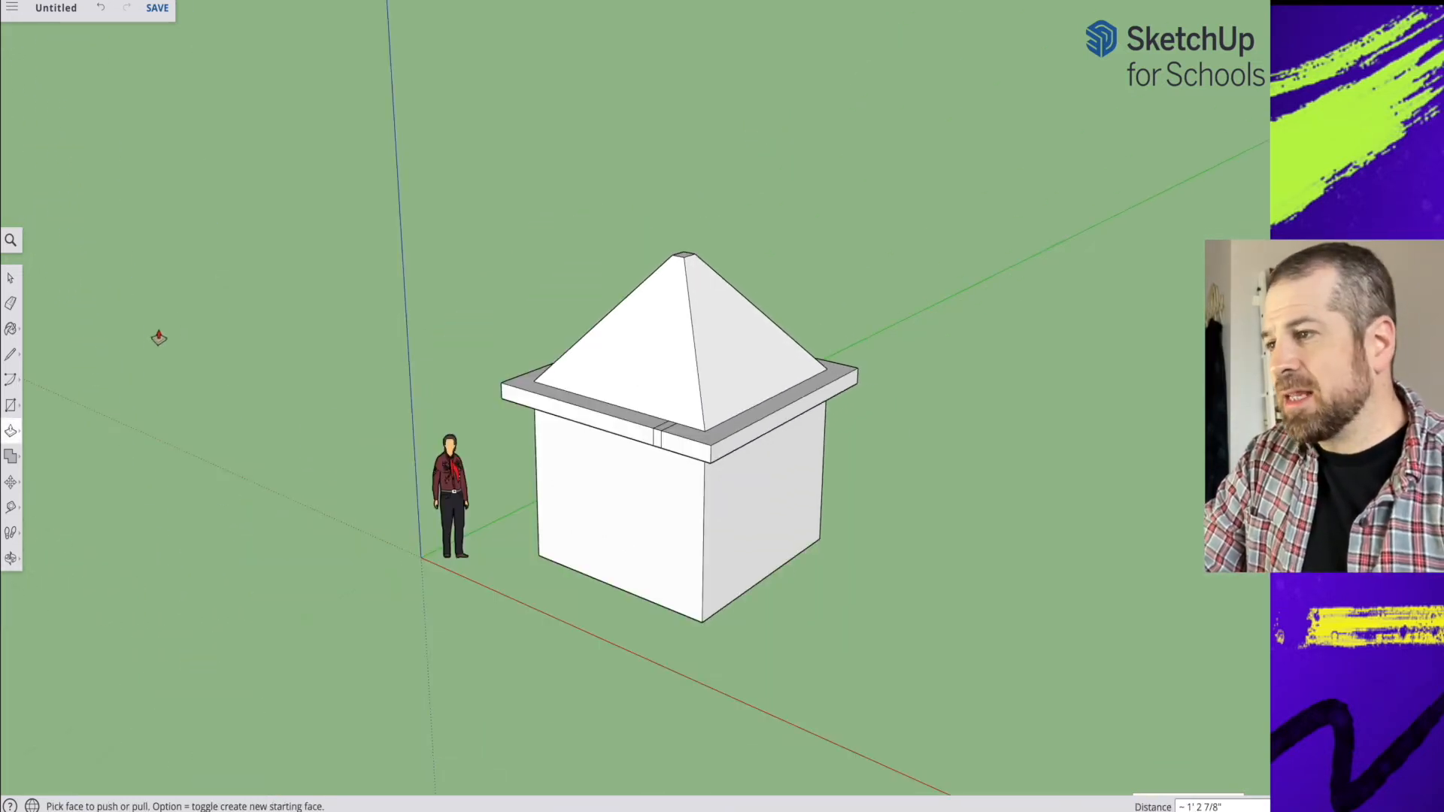
left_click(11, 358)
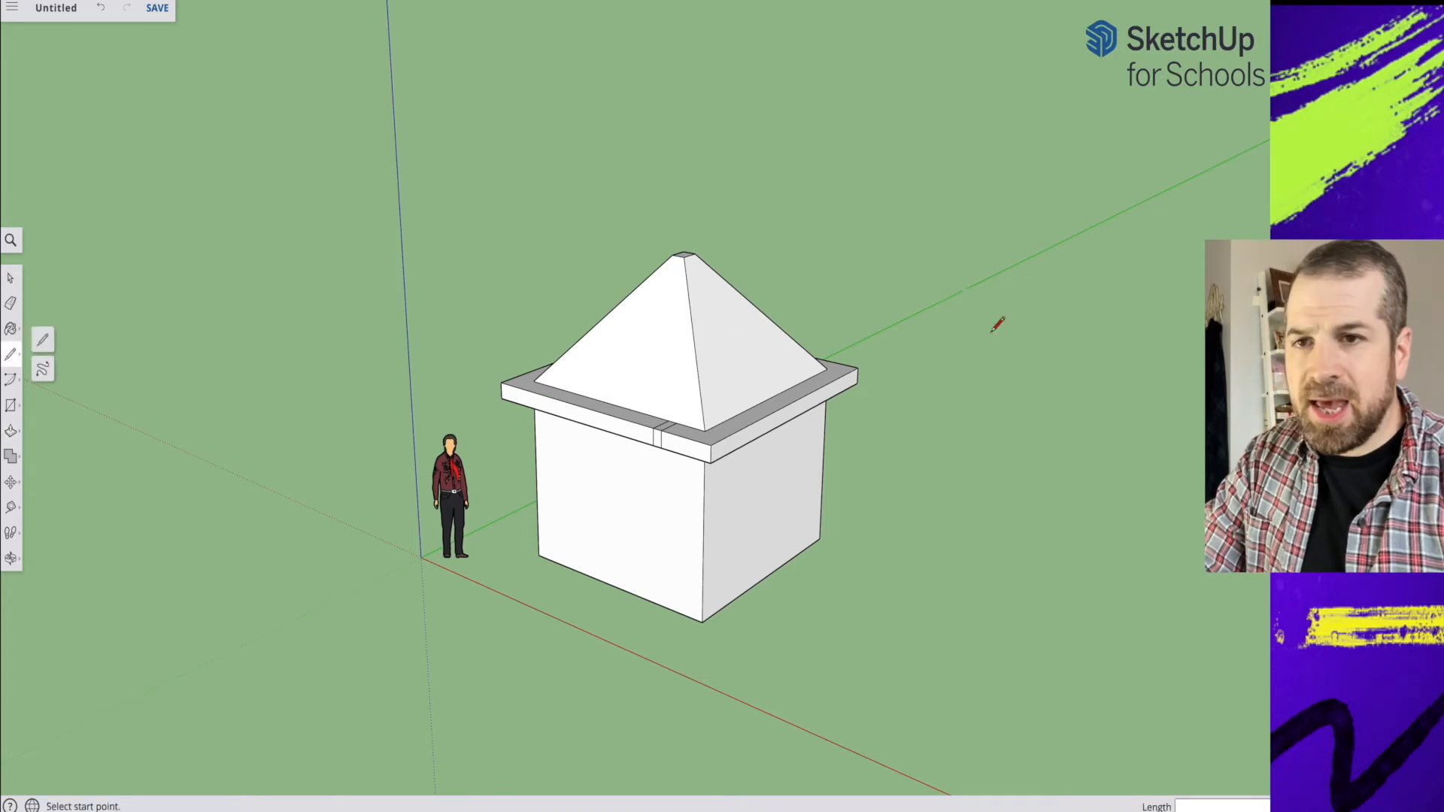
left_click(1094, 322)
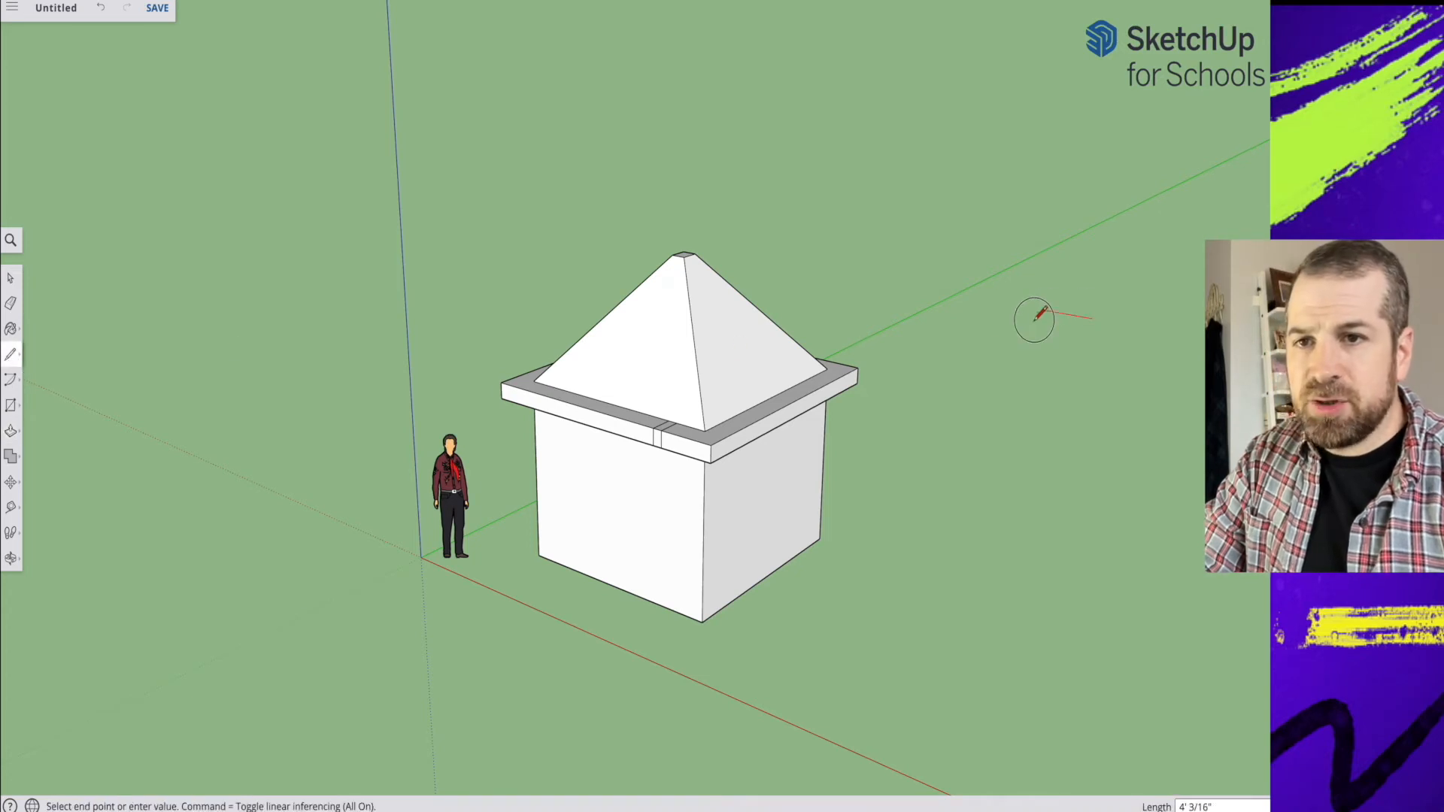
left_click(987, 361)
left_click(996, 251)
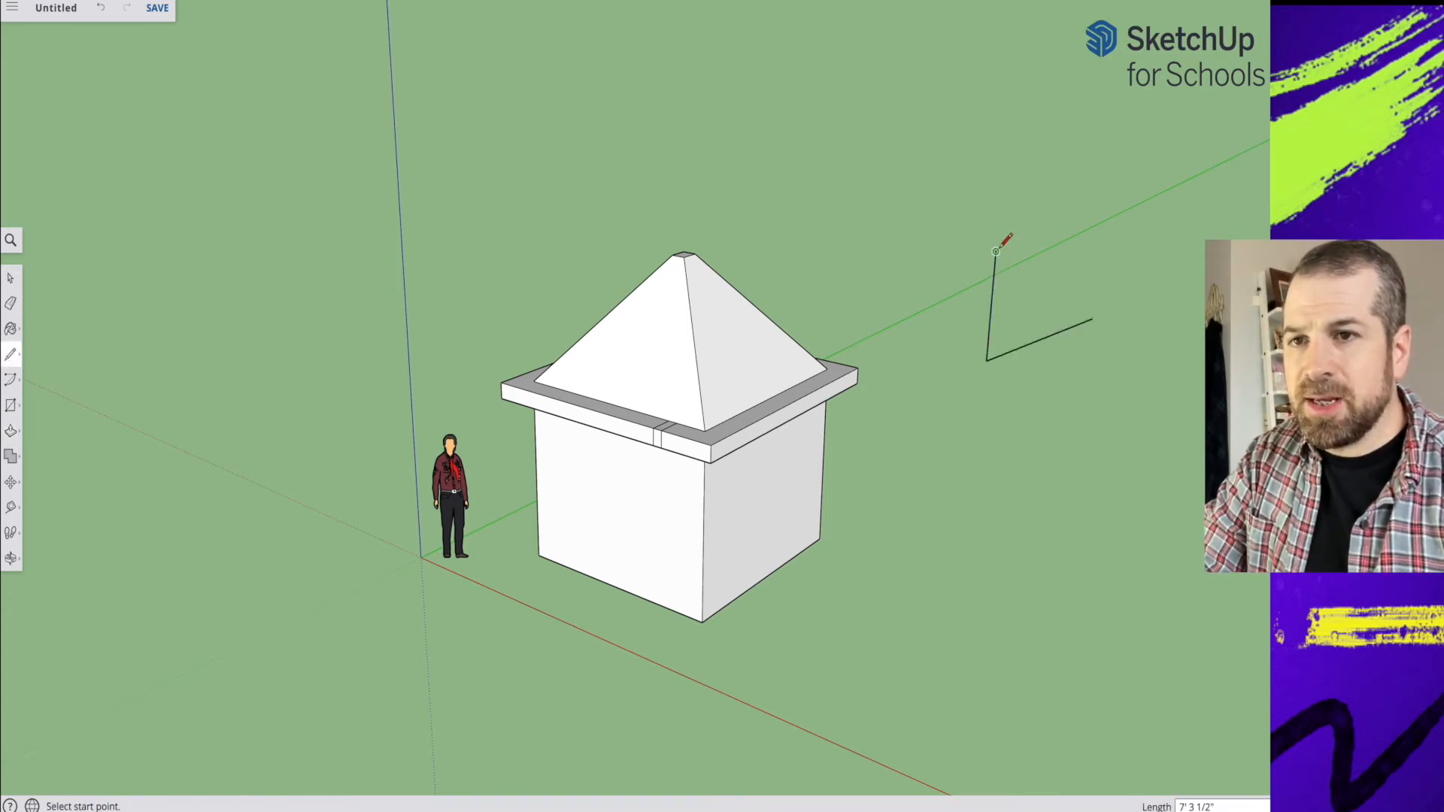
mouse_move(996, 251)
left_mouse_down()
mouse_move(912, 248)
mouse_move(912, 236)
left_mouse_up()
middle_click_drag(913, 236, 897, 190)
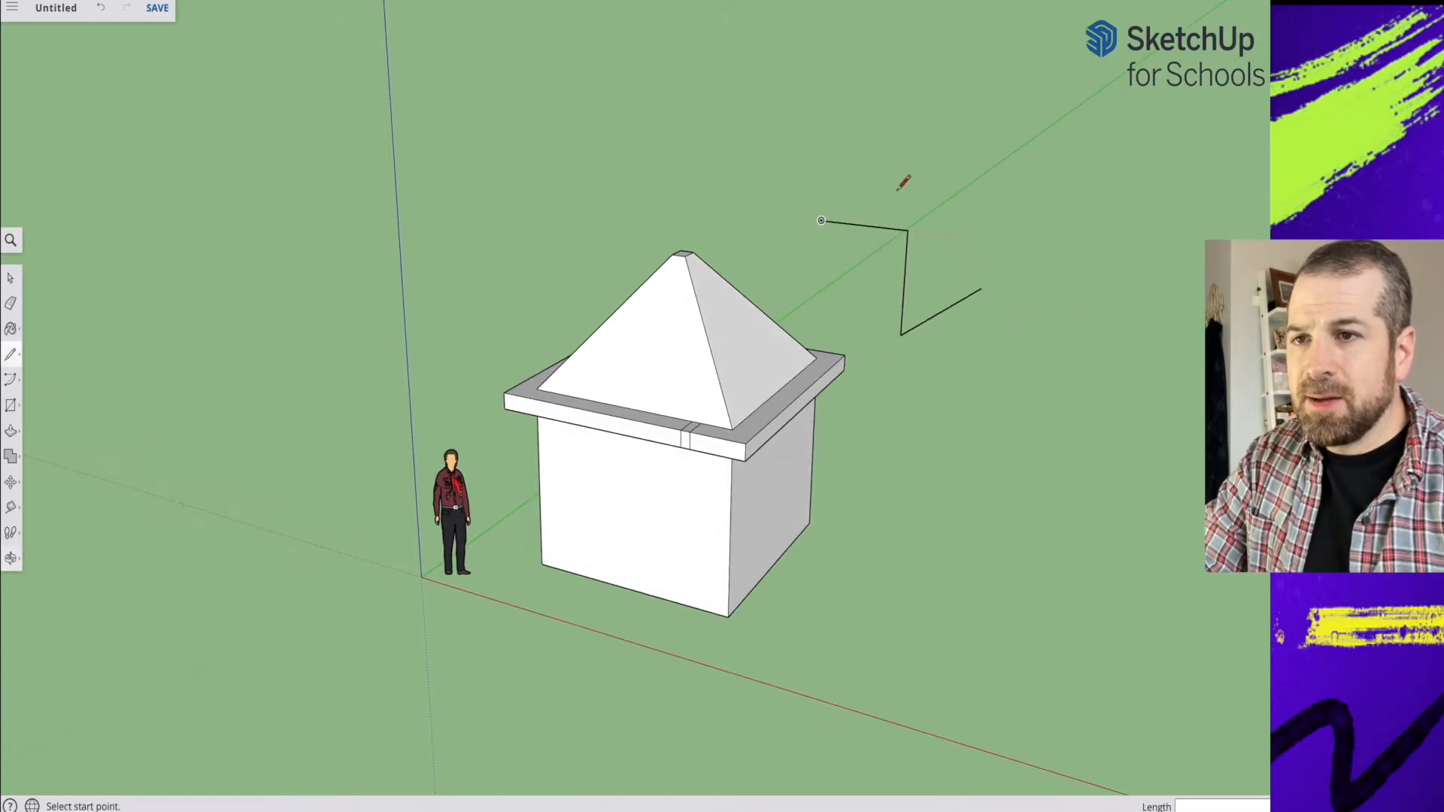
Step: Try to draw a circle centred on the free upper end of the line path, lying flat
scroll(861, 155, "up", 5)
scroll(798, 348, "down", 3)
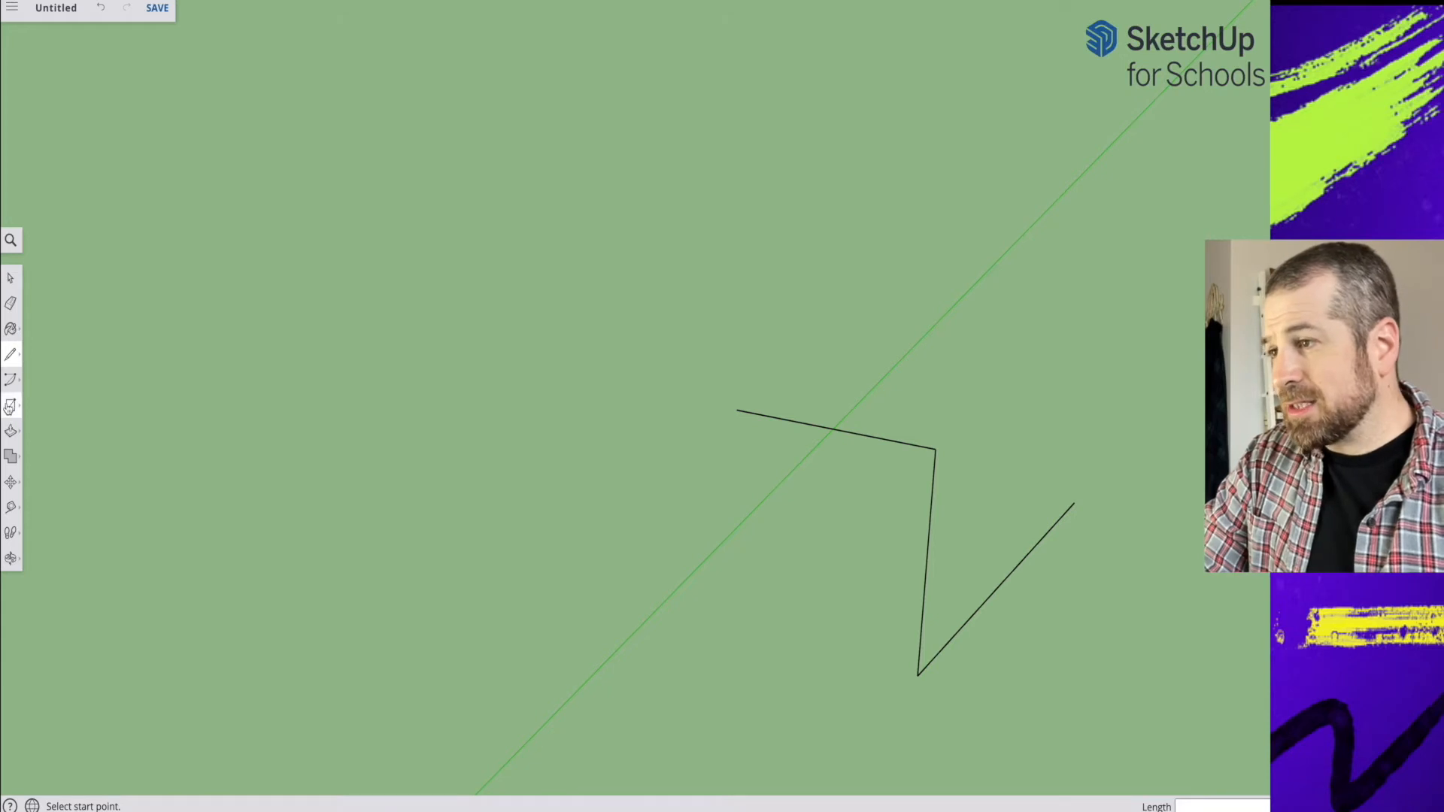
left_click(9, 407)
left_click(64, 406)
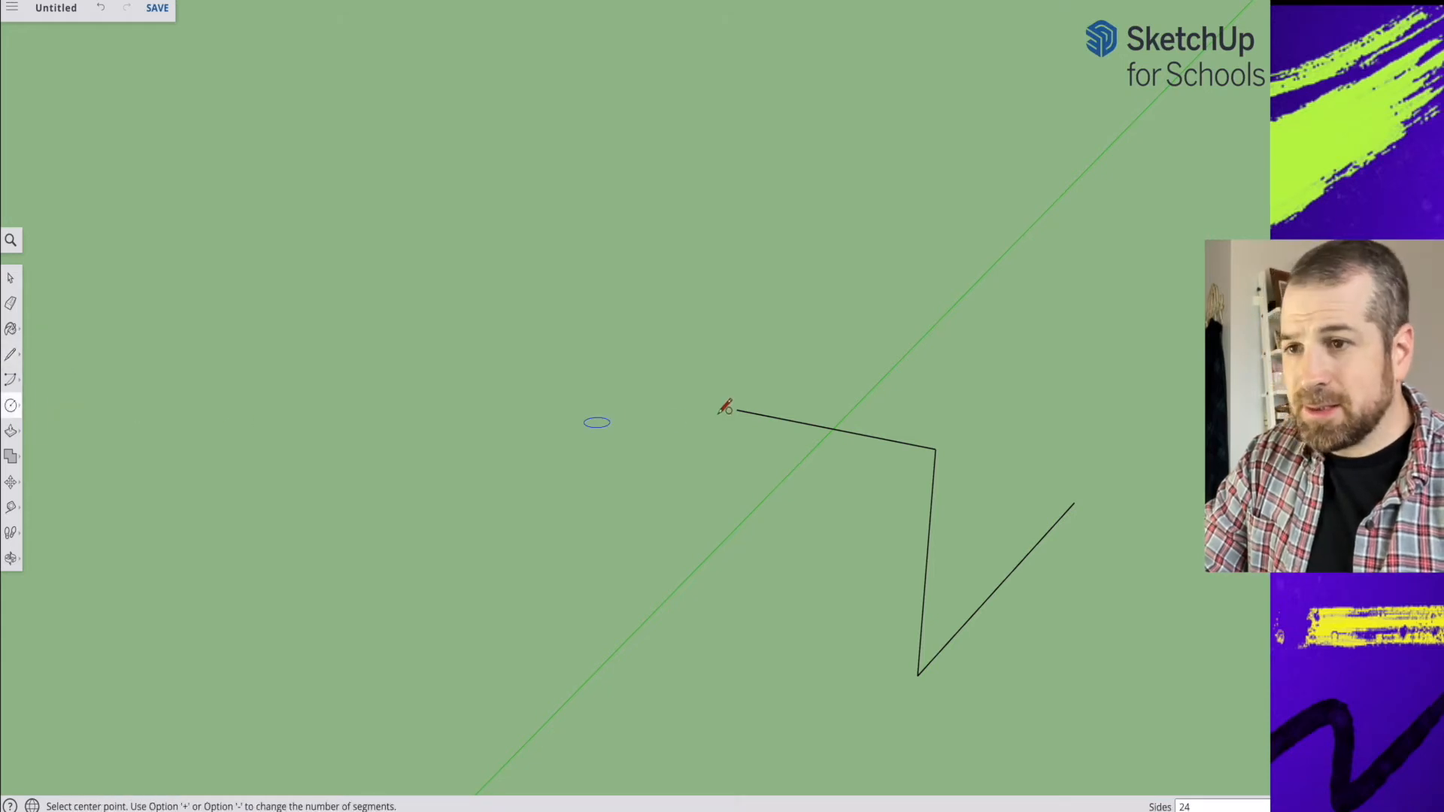
mouse_move(725, 407)
middle_mouse_down()
mouse_move(574, 361)
mouse_move(745, 425)
middle_mouse_up()
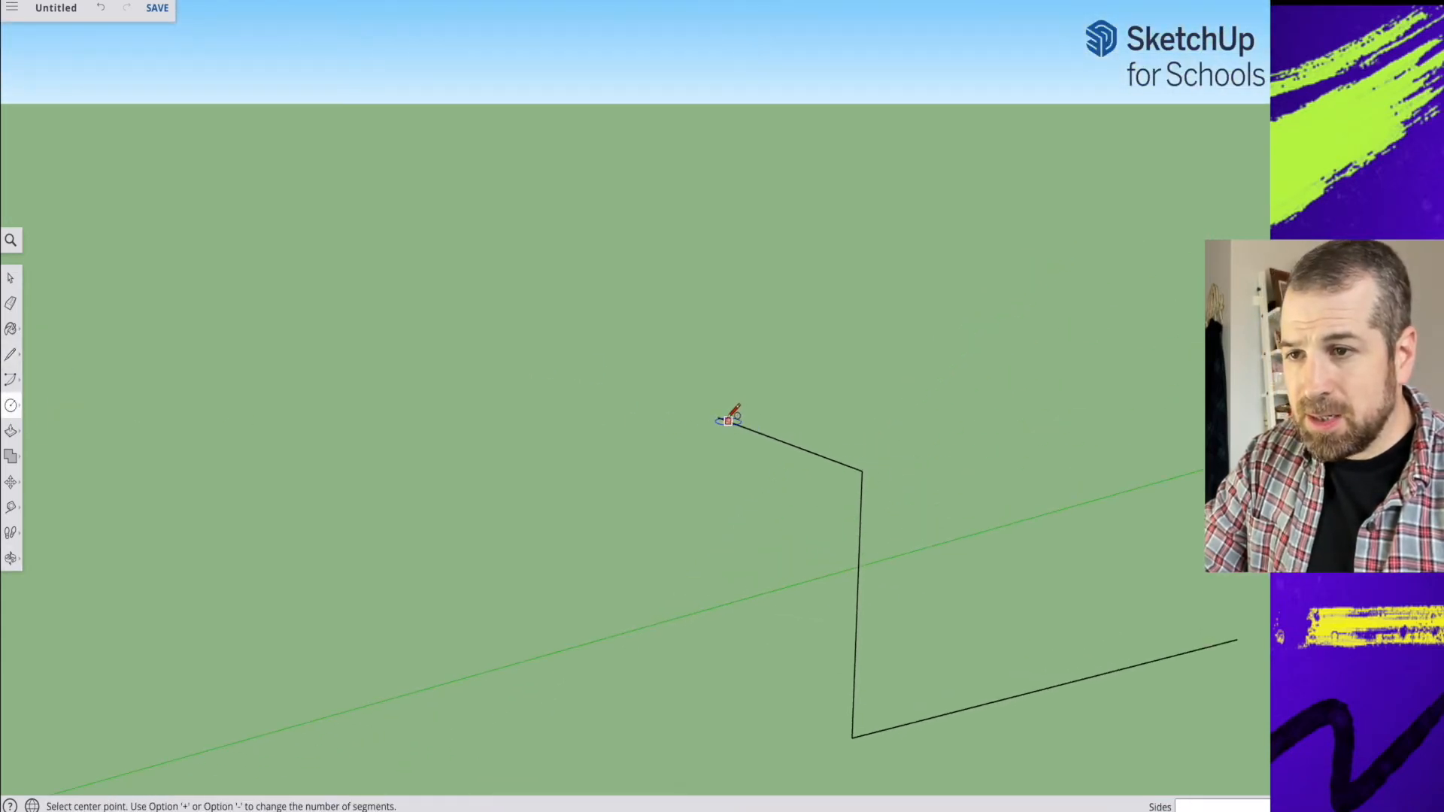
left_click(720, 417)
middle_click_drag(723, 432, 738, 384)
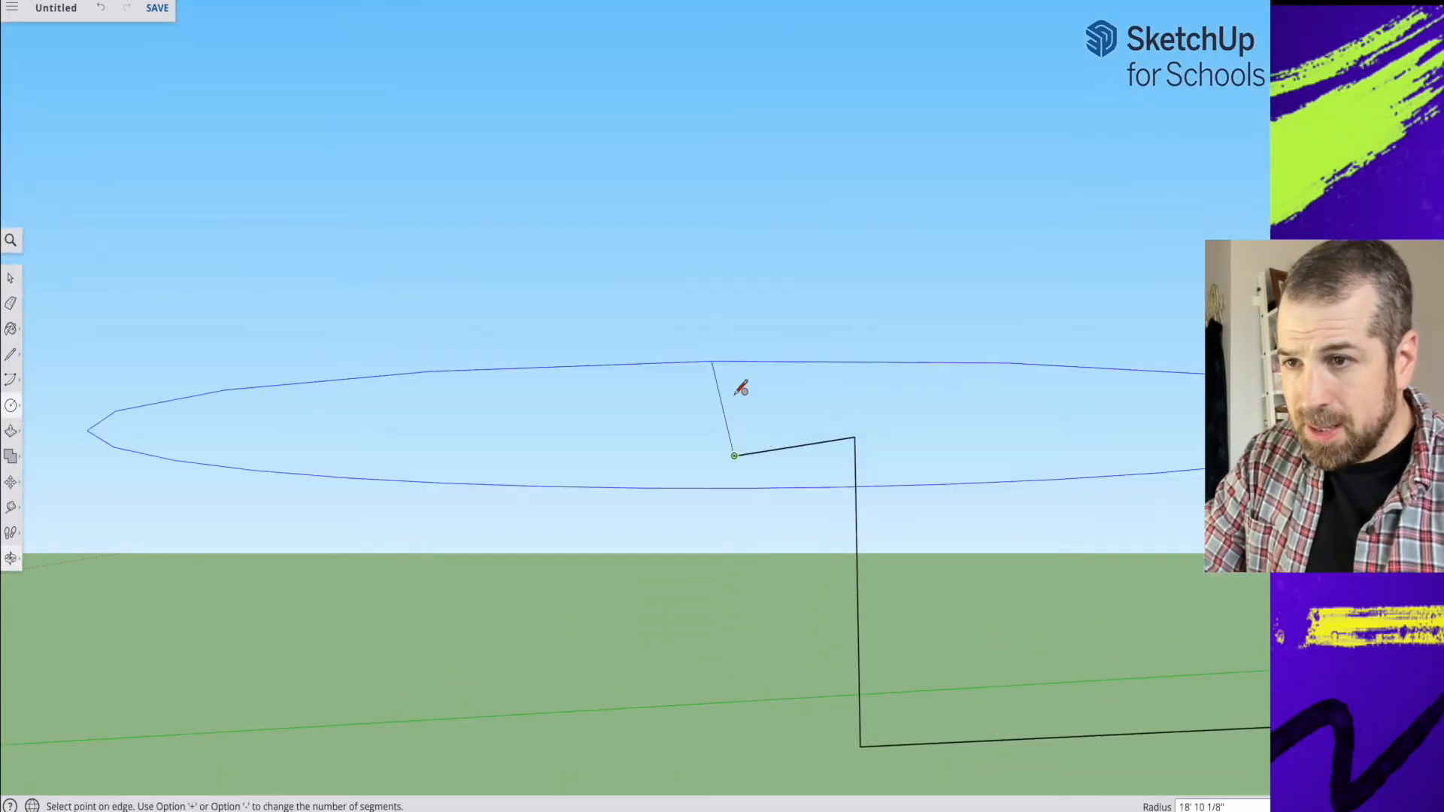
mouse_move(741, 446)
middle_mouse_down()
mouse_move(703, 432)
mouse_move(729, 448)
middle_mouse_up()
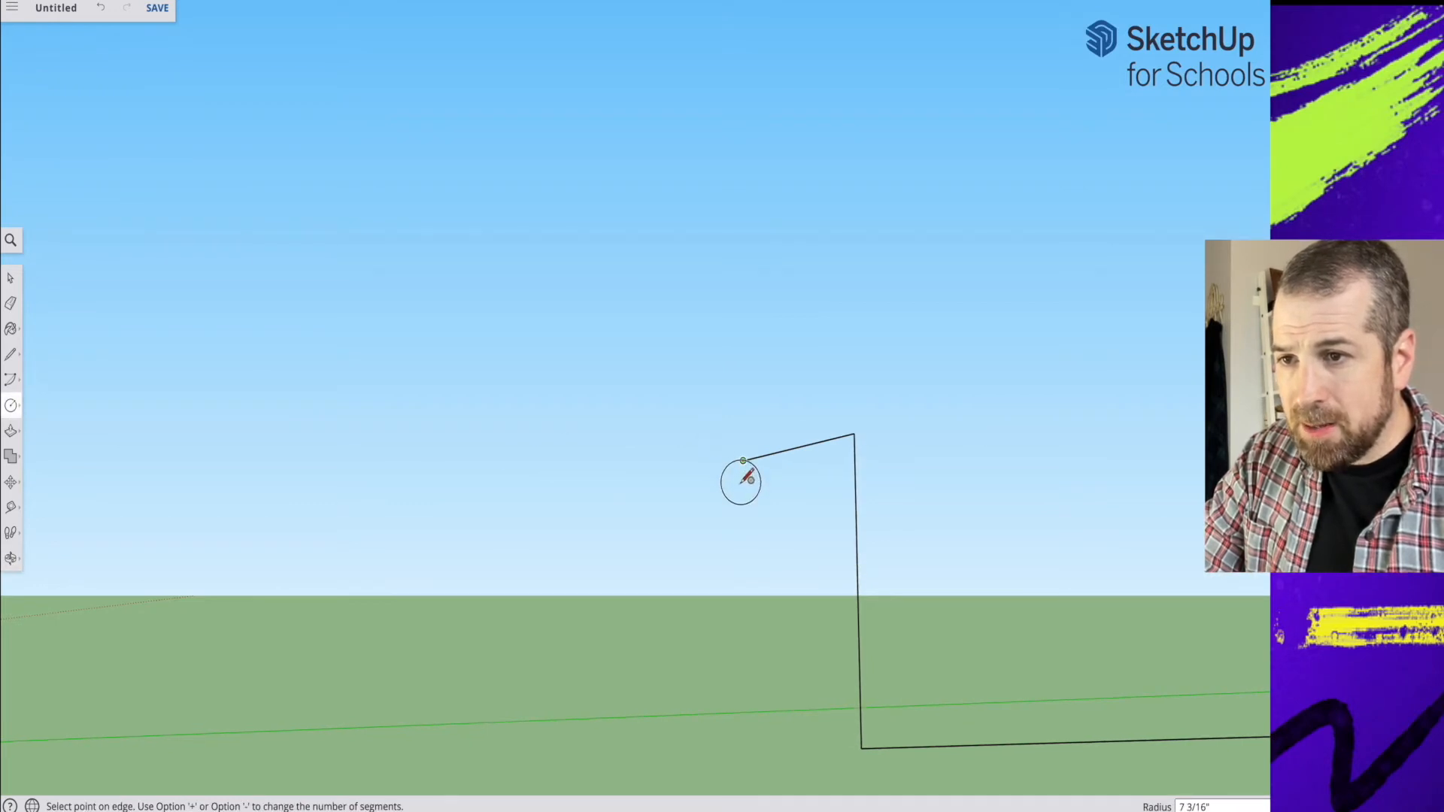
scroll(749, 458, "up", 6)
scroll(732, 433, "up", 6)
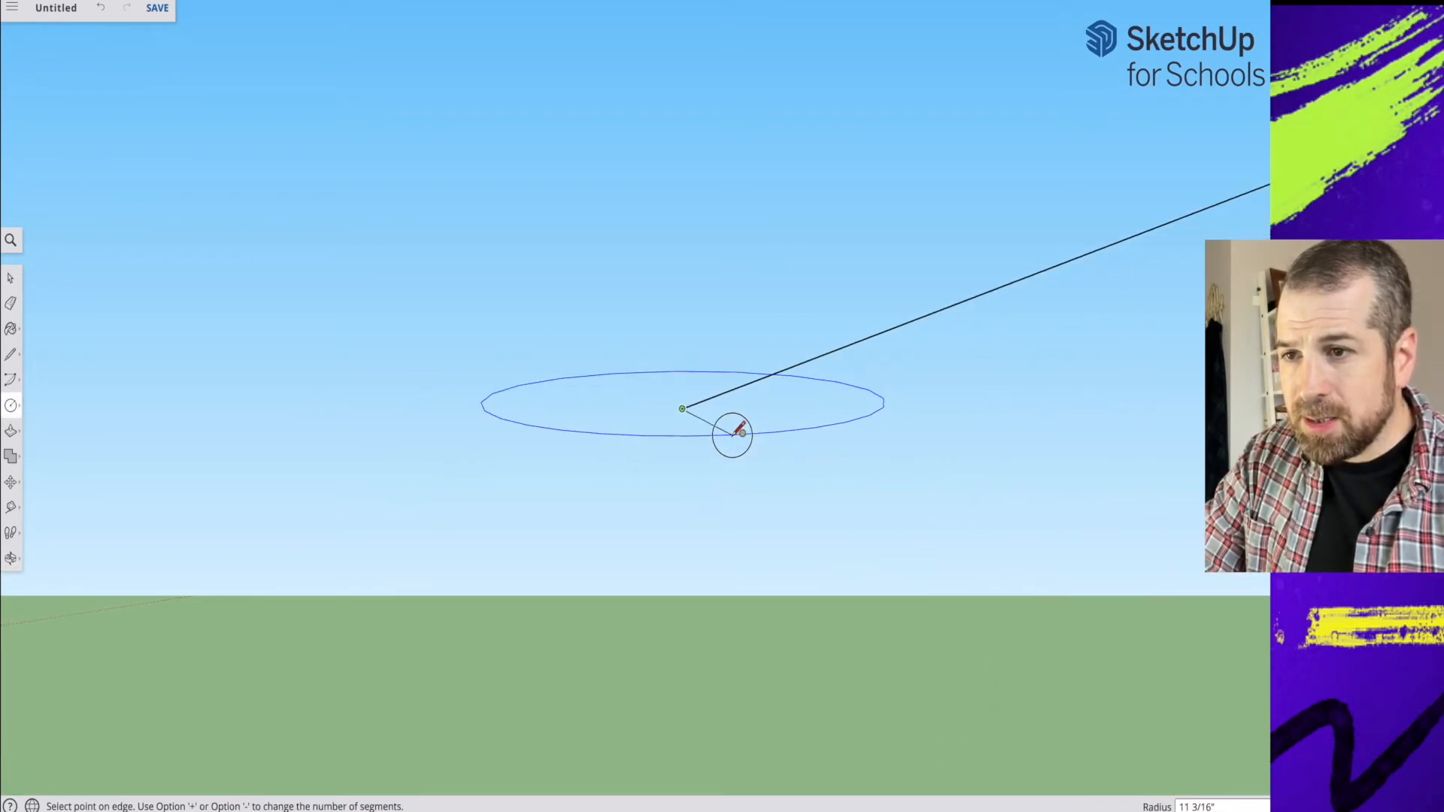
key("Escape")
scroll(707, 421, "down", 5)
middle_click_drag(707, 418, 954, 510)
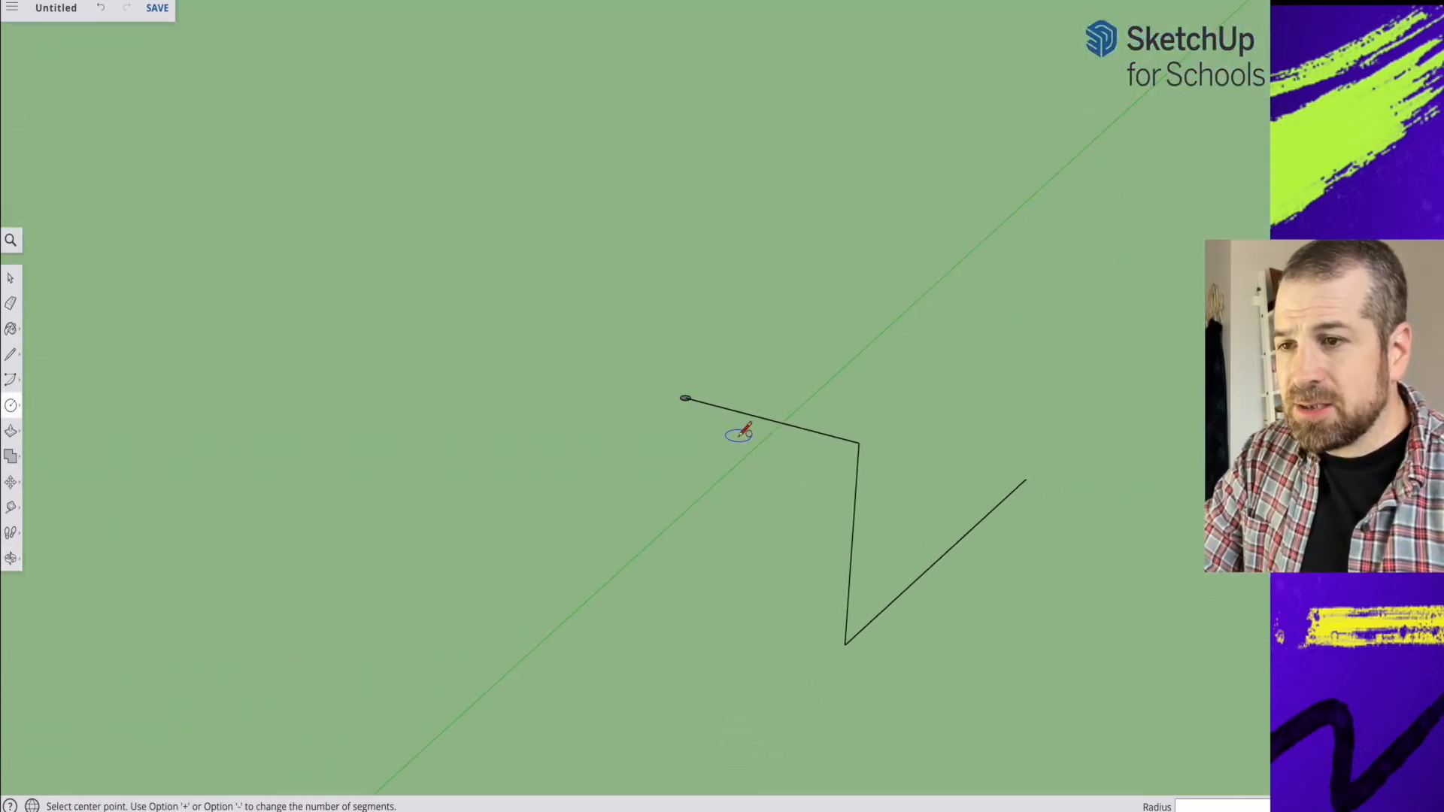
Step: Draw an upright circle of about 5" radius centred on the path's free upper end, perpendicular to the red axis
scroll(738, 433, "up", 6)
scroll(677, 413, "down", 4)
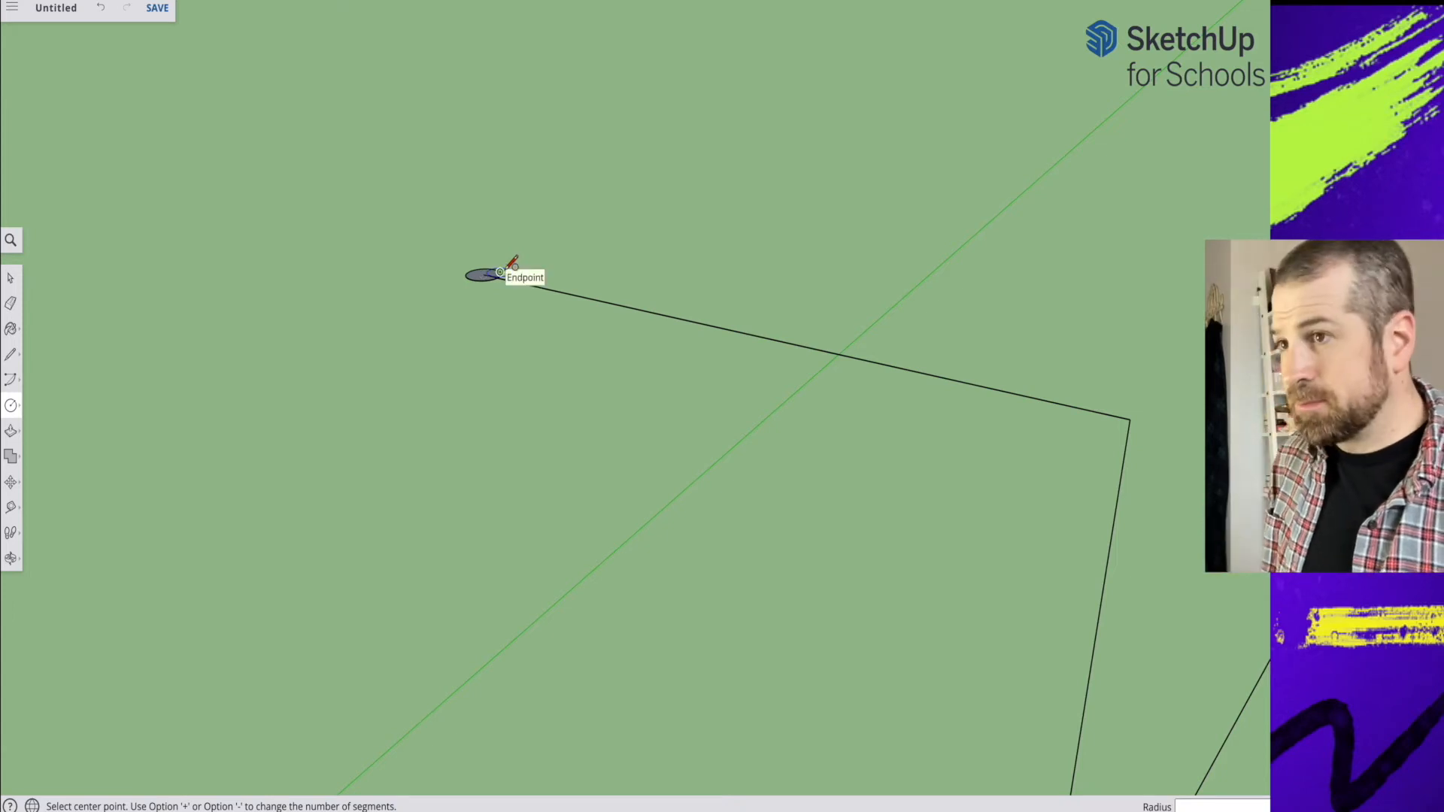
middle_click_drag(506, 268, 541, 307)
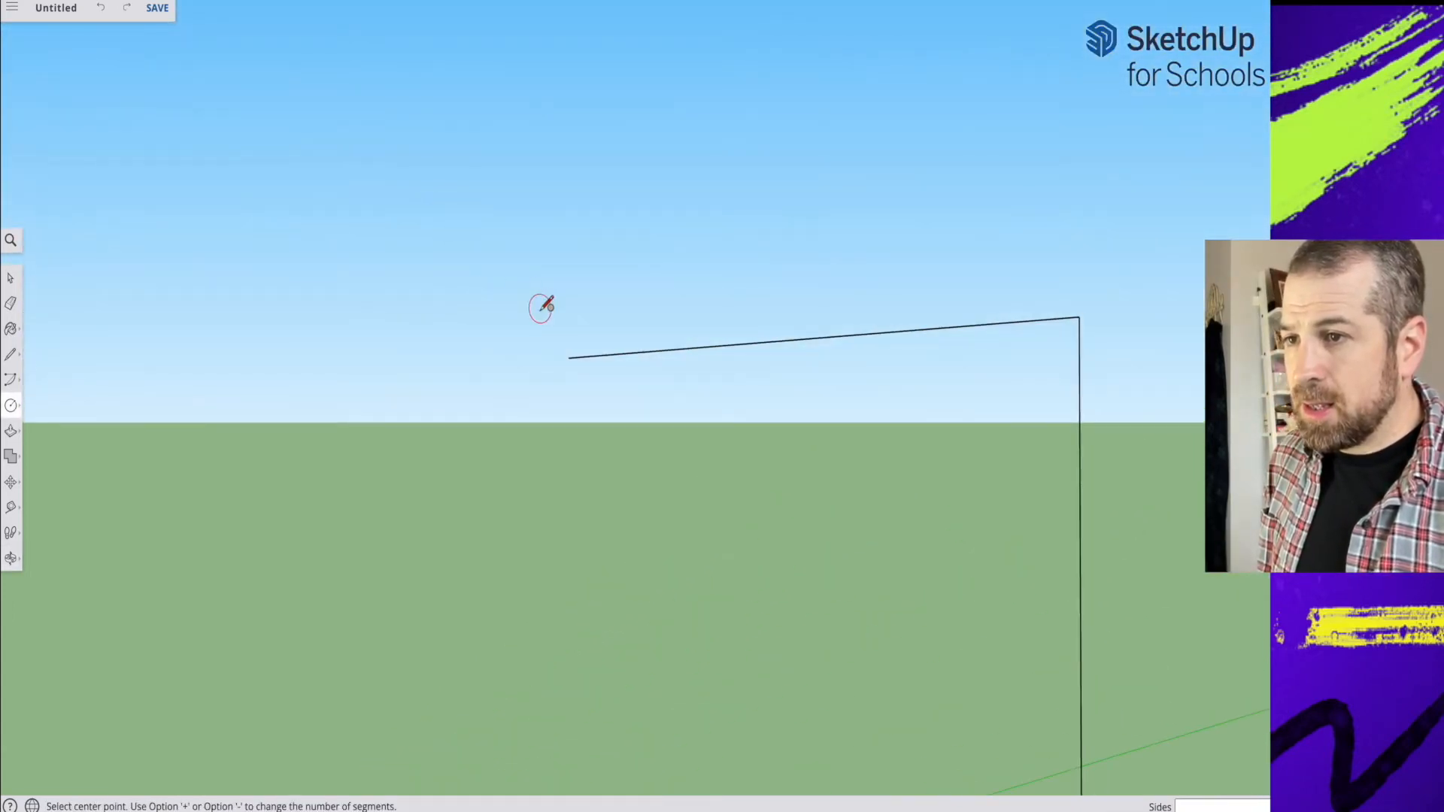
left_click(569, 357)
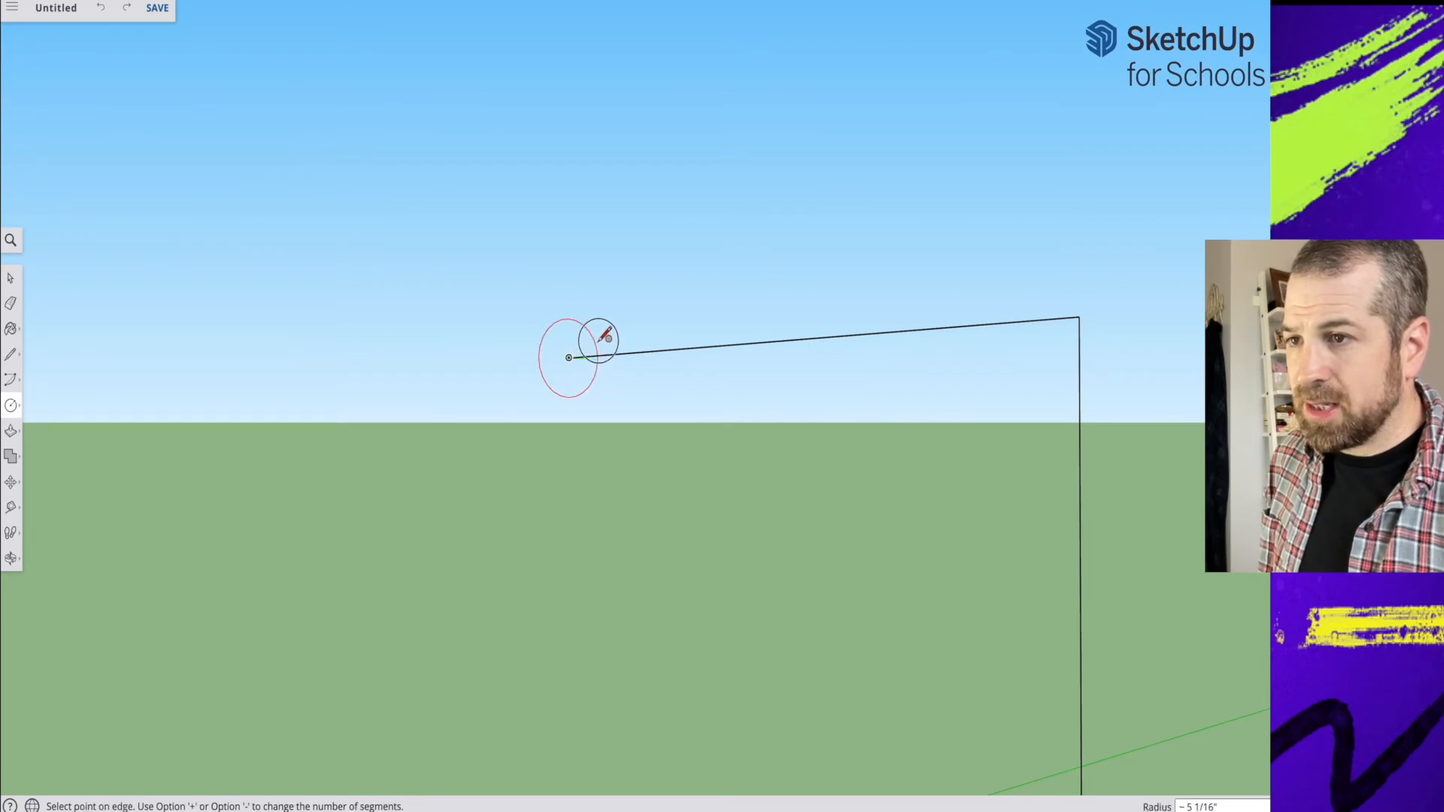
left_click(593, 337)
scroll(596, 340, "down", 3)
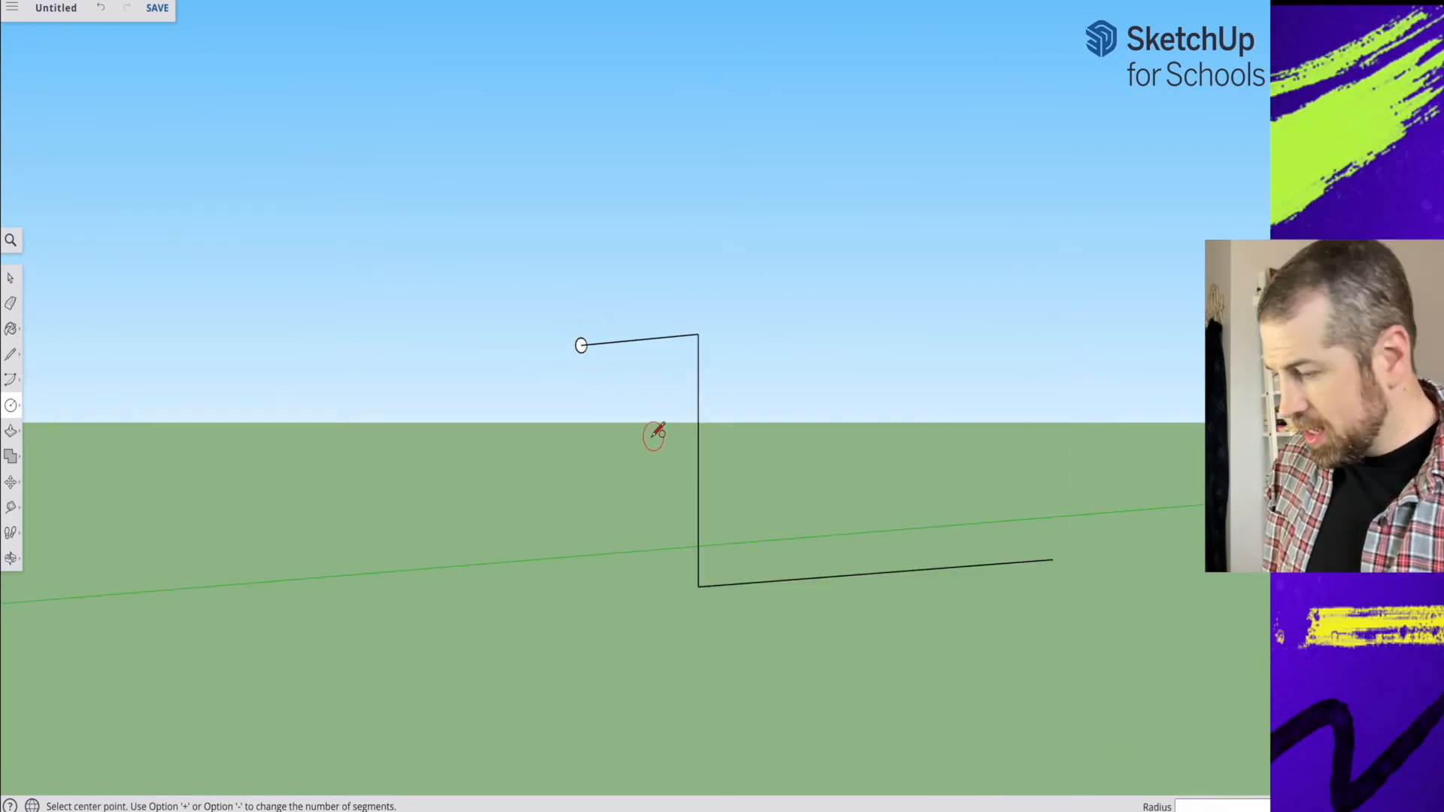
Step: Sweep the circle along the entire three-line path with Follow Me to form a bent round pipe
mouse_move(655, 434)
middle_mouse_down()
mouse_move(661, 471)
mouse_move(647, 463)
middle_mouse_up()
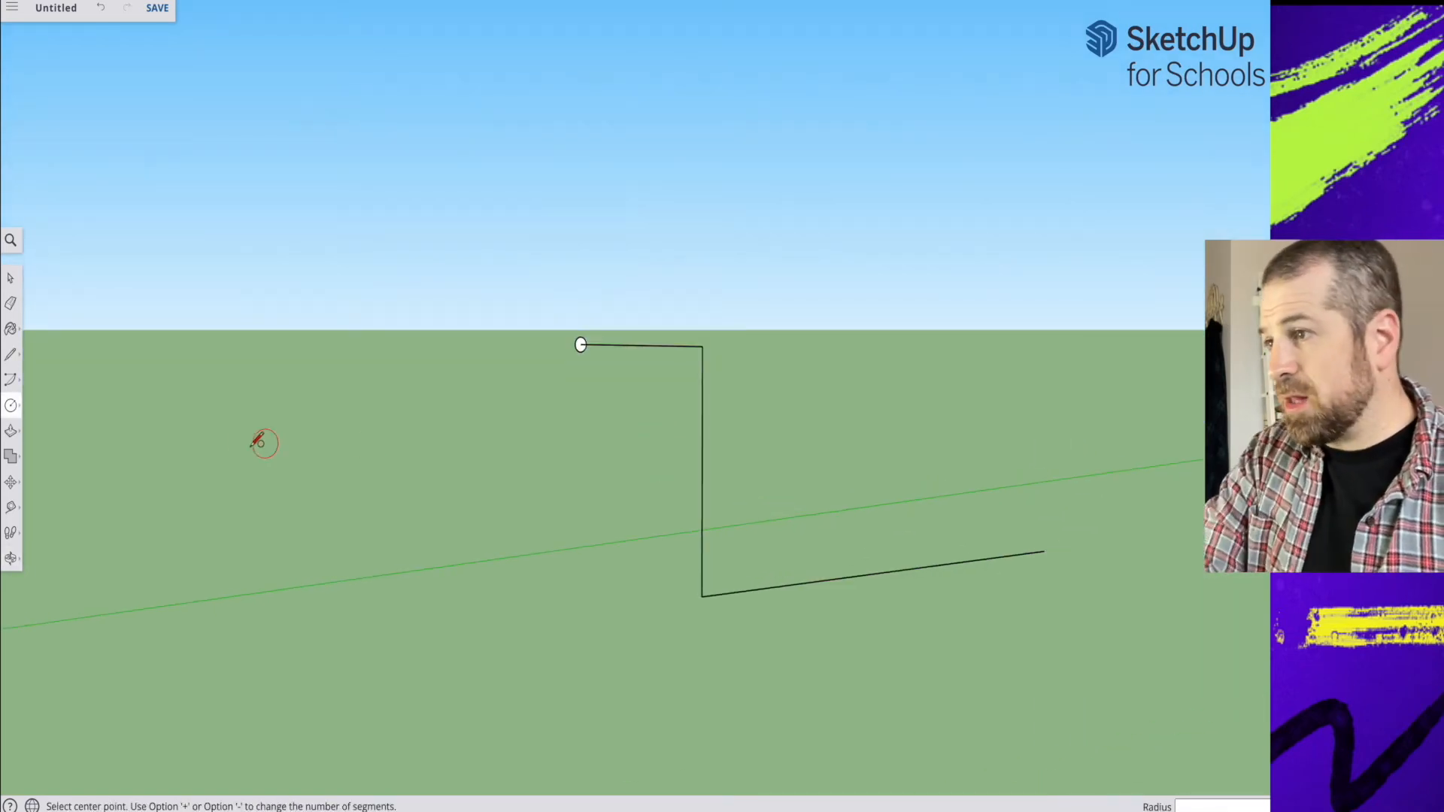
left_click(9, 434)
left_click(53, 432)
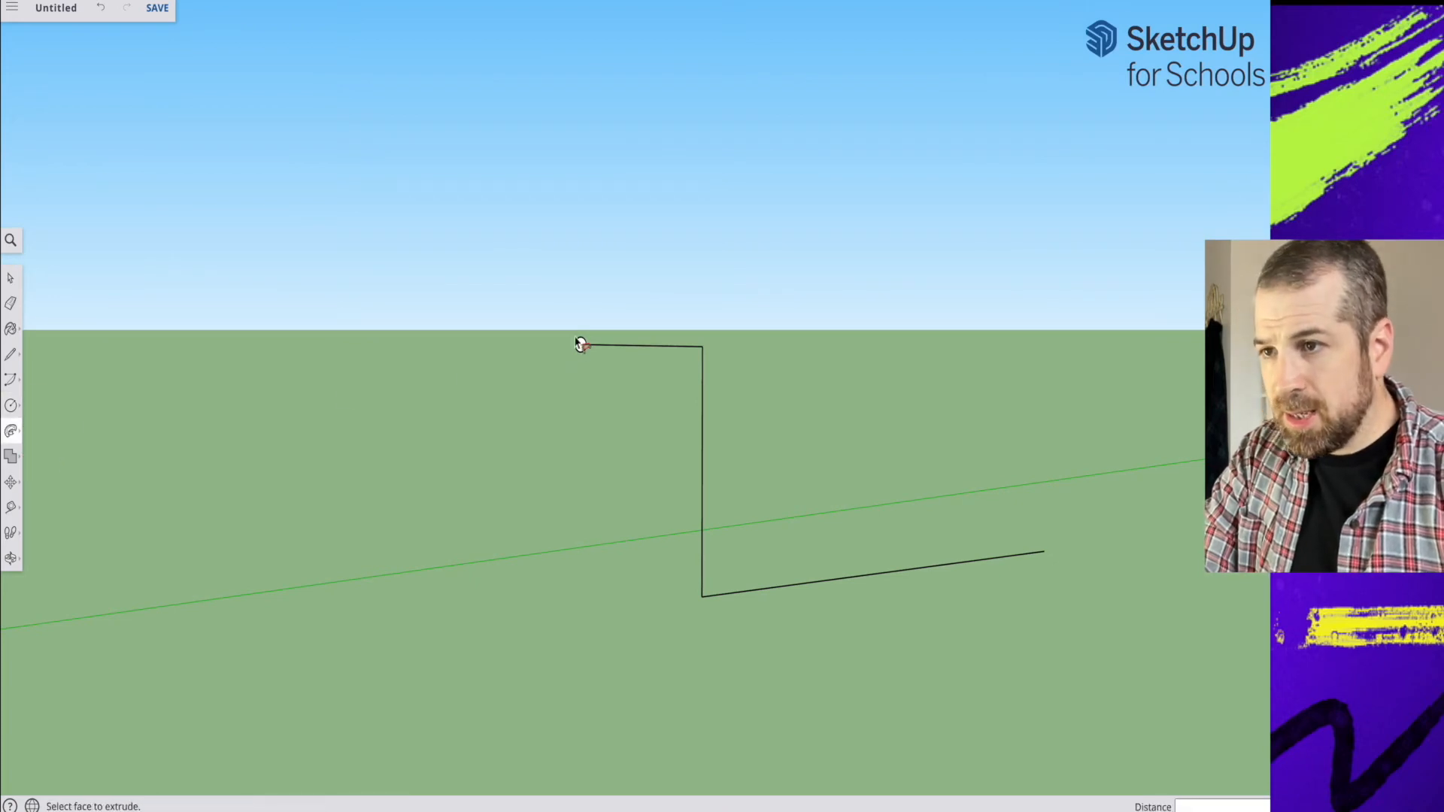
mouse_move(581, 351)
left_mouse_down()
mouse_move(703, 354)
mouse_move(710, 587)
mouse_move(864, 587)
mouse_move(1085, 555)
left_mouse_up()
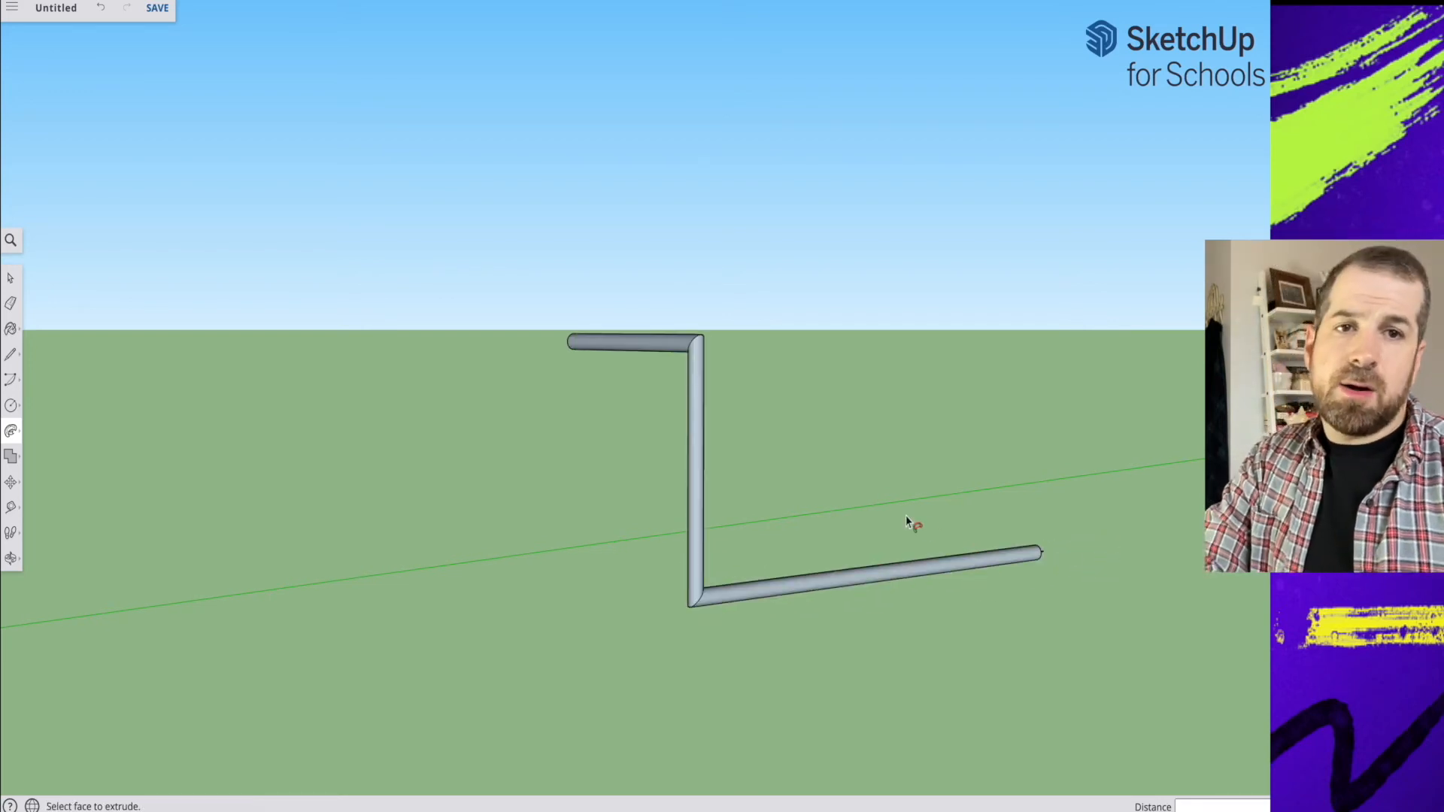
Step: Draw a freehand winding S-shaped curve beside the pipe, running from above the pipe's top to the ground area
left_click(10, 360)
left_click(44, 371)
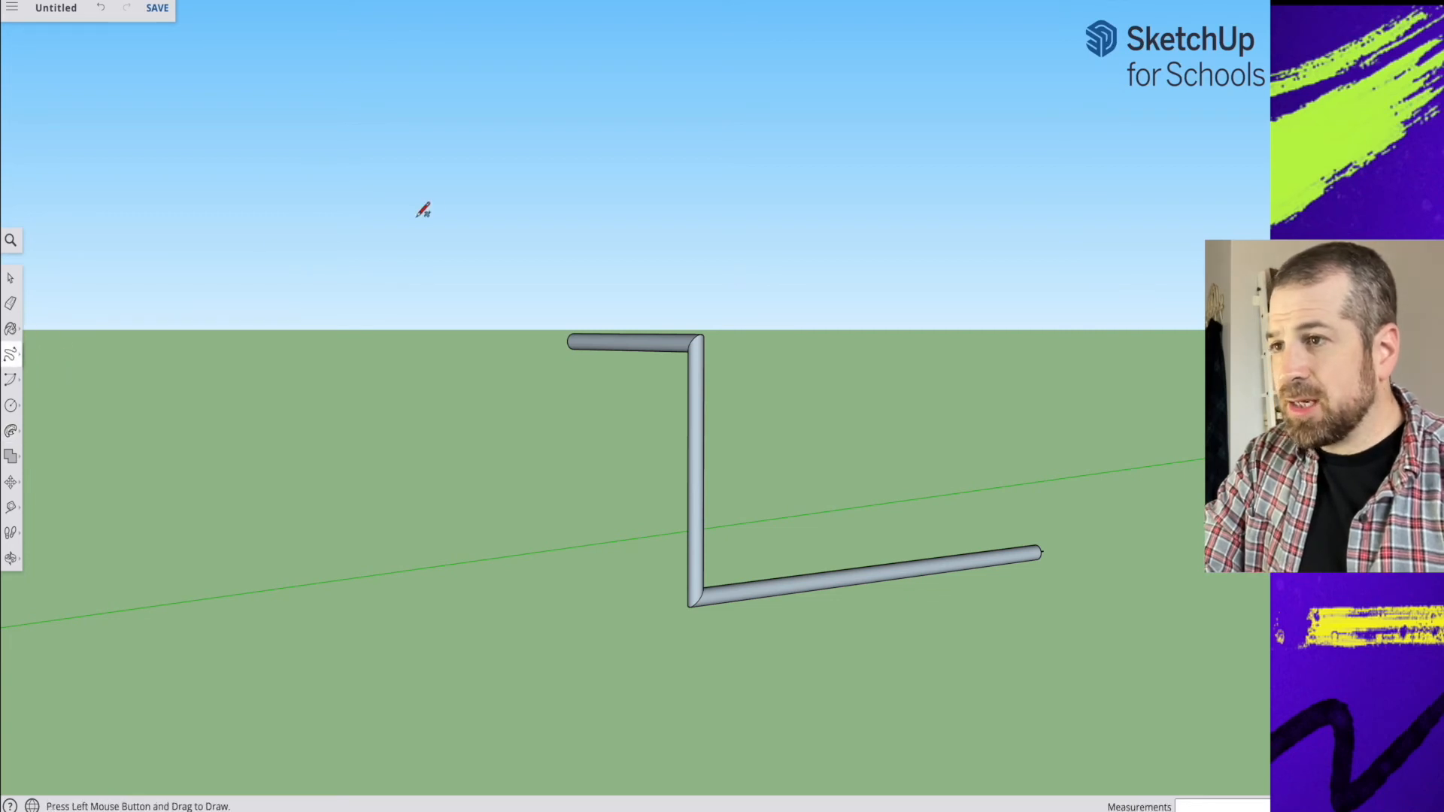
mouse_move(535, 185)
left_mouse_down()
mouse_move(552, 390)
mouse_move(290, 517)
mouse_move(486, 576)
left_mouse_up()
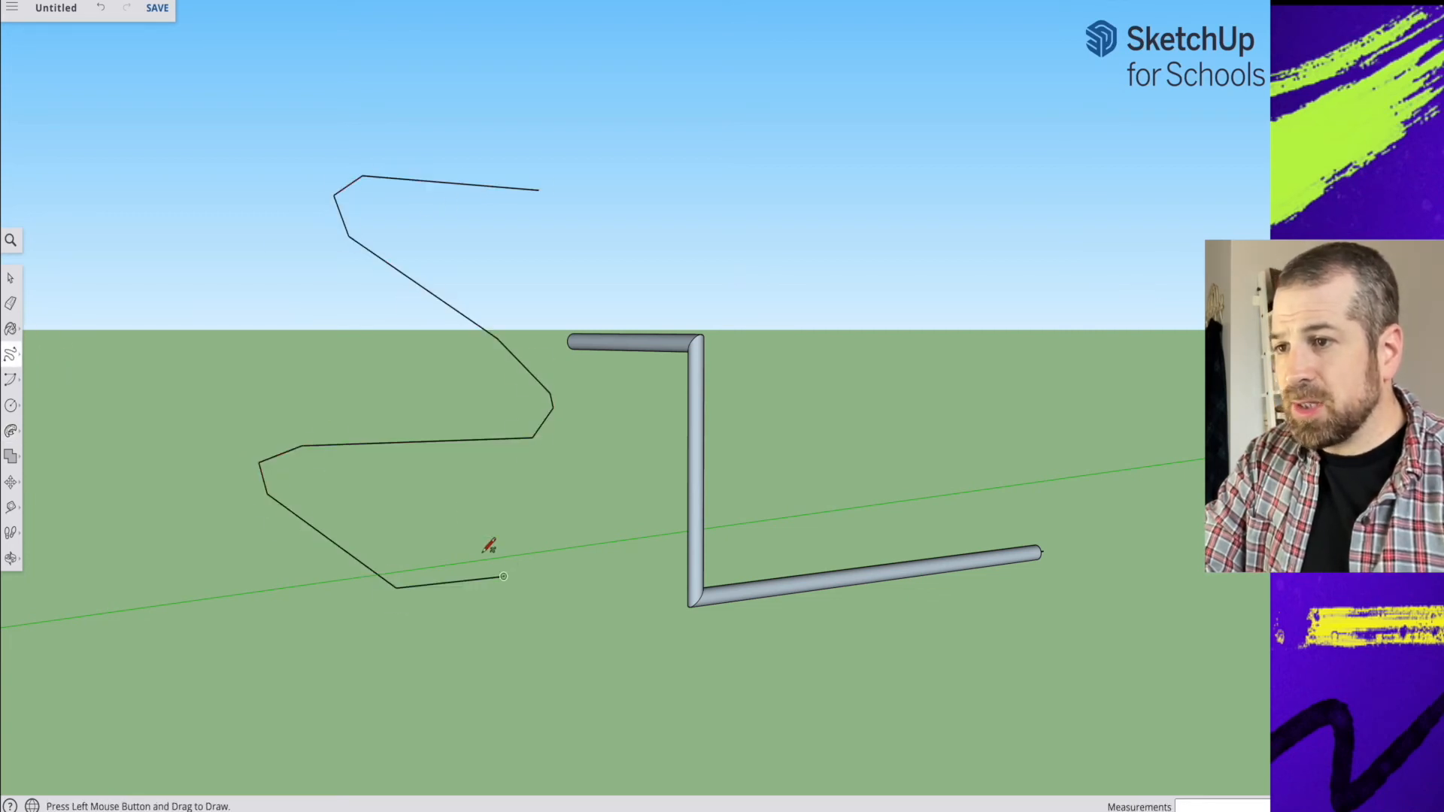
Step: Draw a hexagon with an inscribed radius of about 3' 7 1/4" centred on the freehand curve's upper end
mouse_move(490, 546)
middle_mouse_down()
mouse_move(565, 480)
mouse_move(715, 509)
mouse_move(519, 313)
mouse_move(680, 306)
mouse_move(645, 306)
middle_mouse_up()
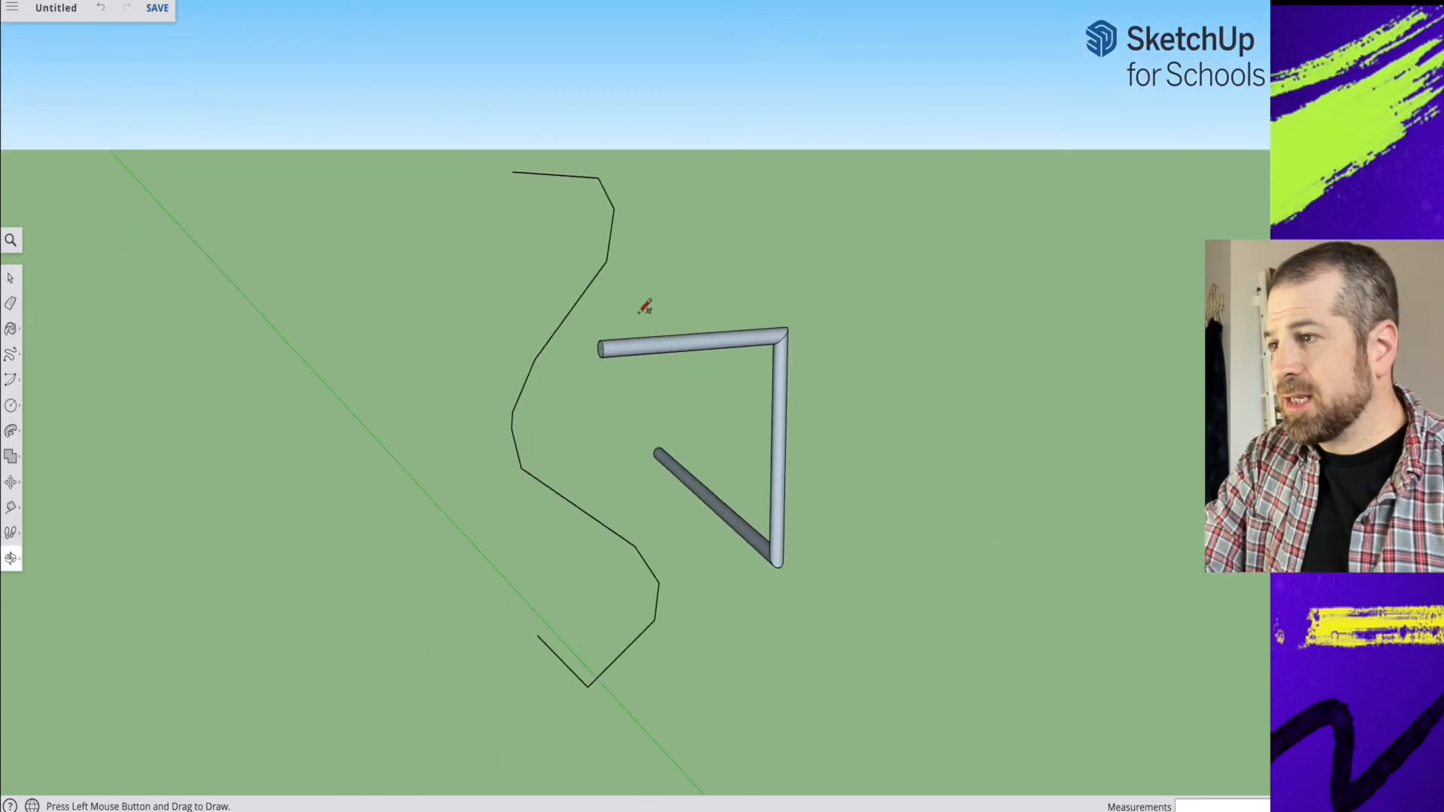
left_click(12, 406)
left_click(60, 436)
middle_click_drag(436, 155, 473, 134)
left_click(490, 158)
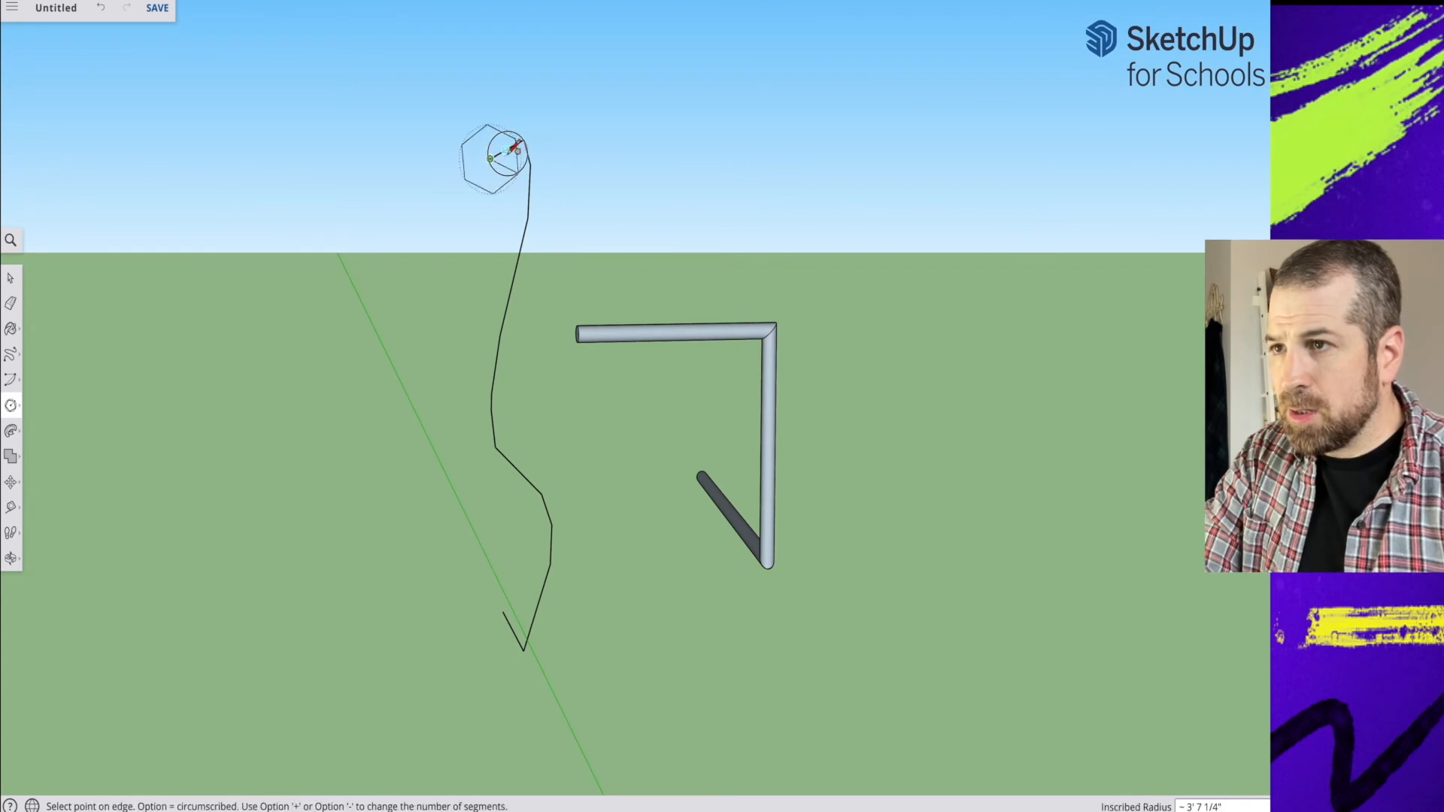
left_click(512, 148)
Step: Sweep the hexagon down along the freehand curve with Follow Me to form a winding six-sided tube
middle_click_drag(512, 150, 549, 195)
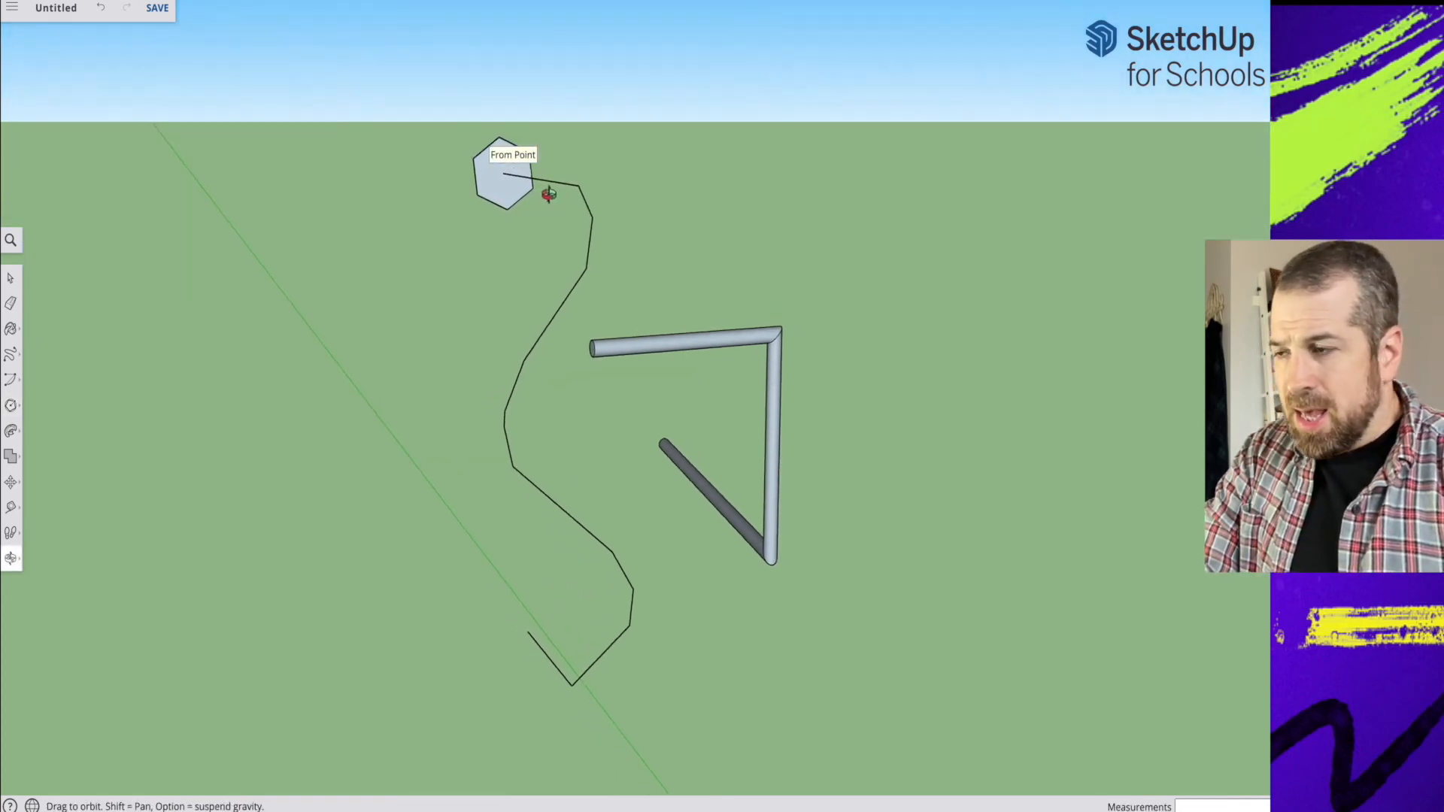
left_click(21, 432)
left_click(50, 432)
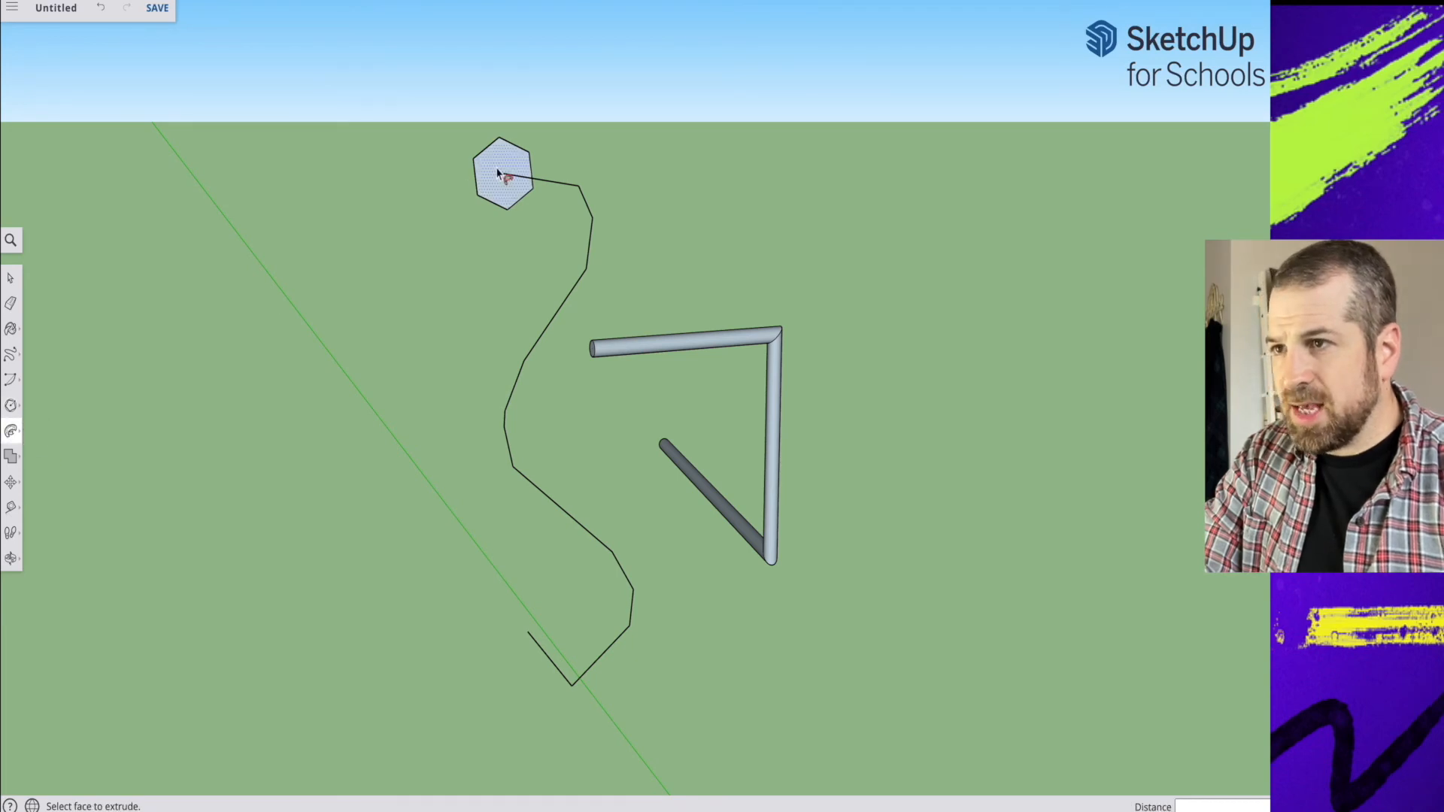
left_click_drag(498, 174, 496, 586)
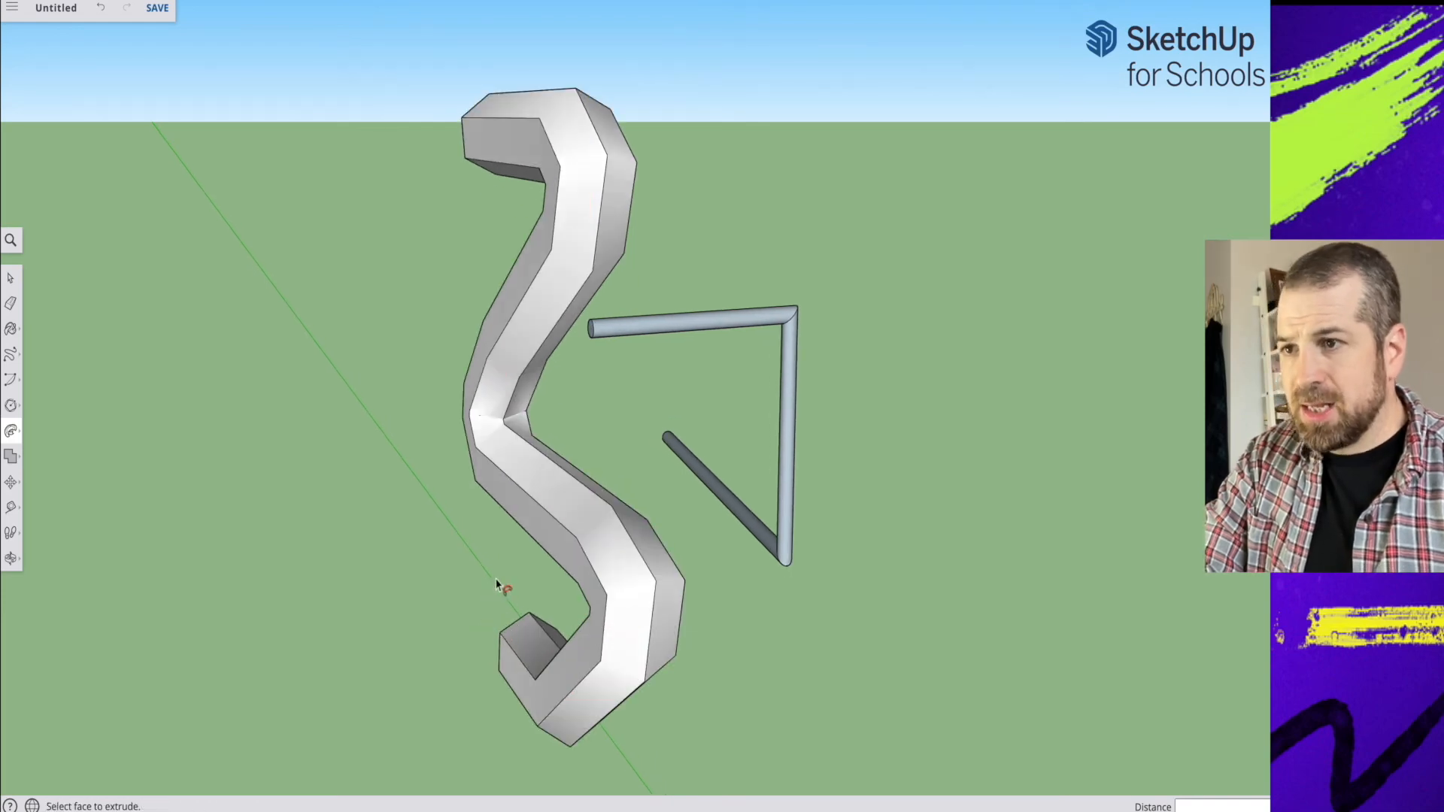
Step: Examine the swept hexagonal tube together with the pipe and the house from the opposite side
middle_click_drag(497, 586, 371, 489)
scroll(380, 486, "down", 3)
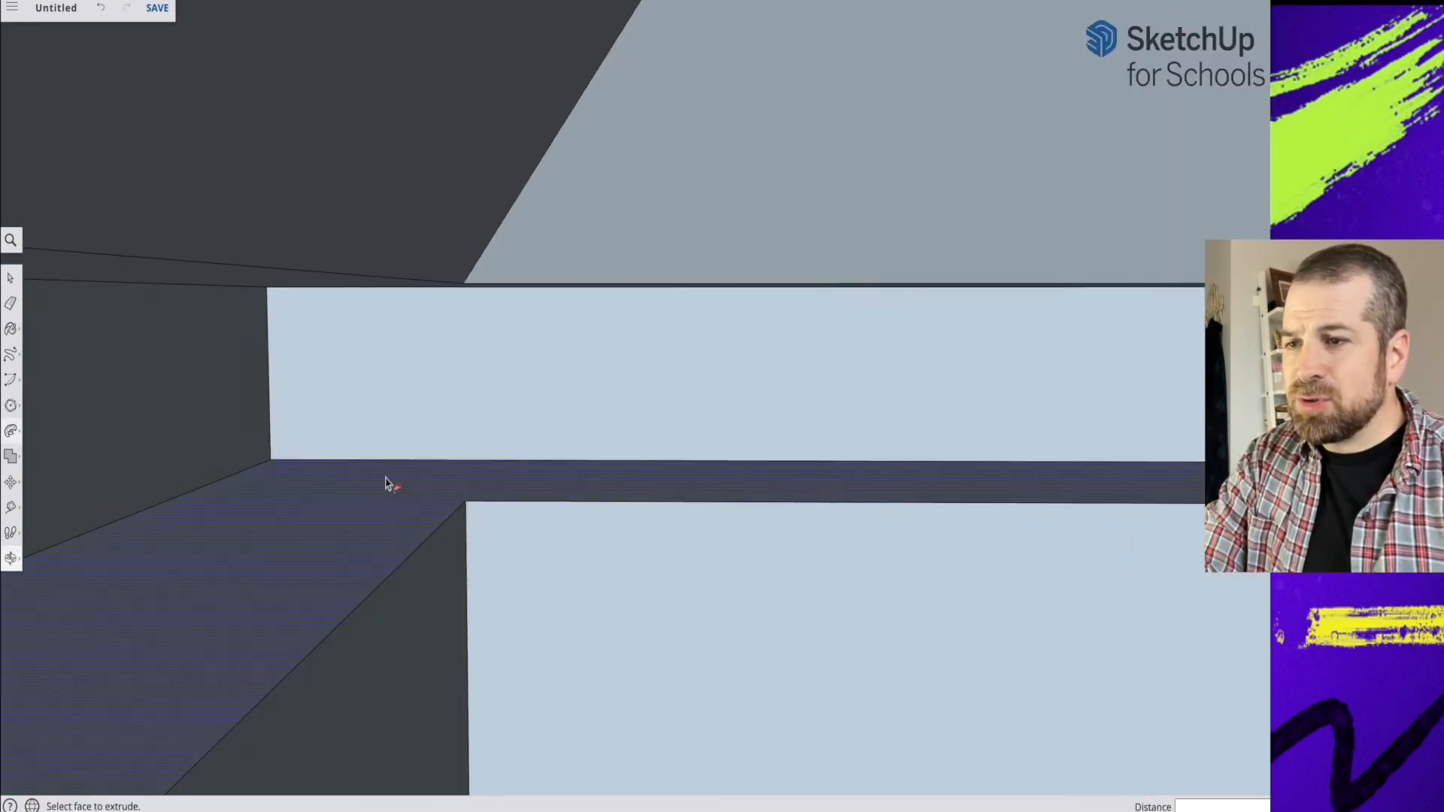
middle_click_drag(532, 435, 339, 399)
left_click_drag(340, 398, 787, 413)
left_click_drag(283, 406, 603, 413)
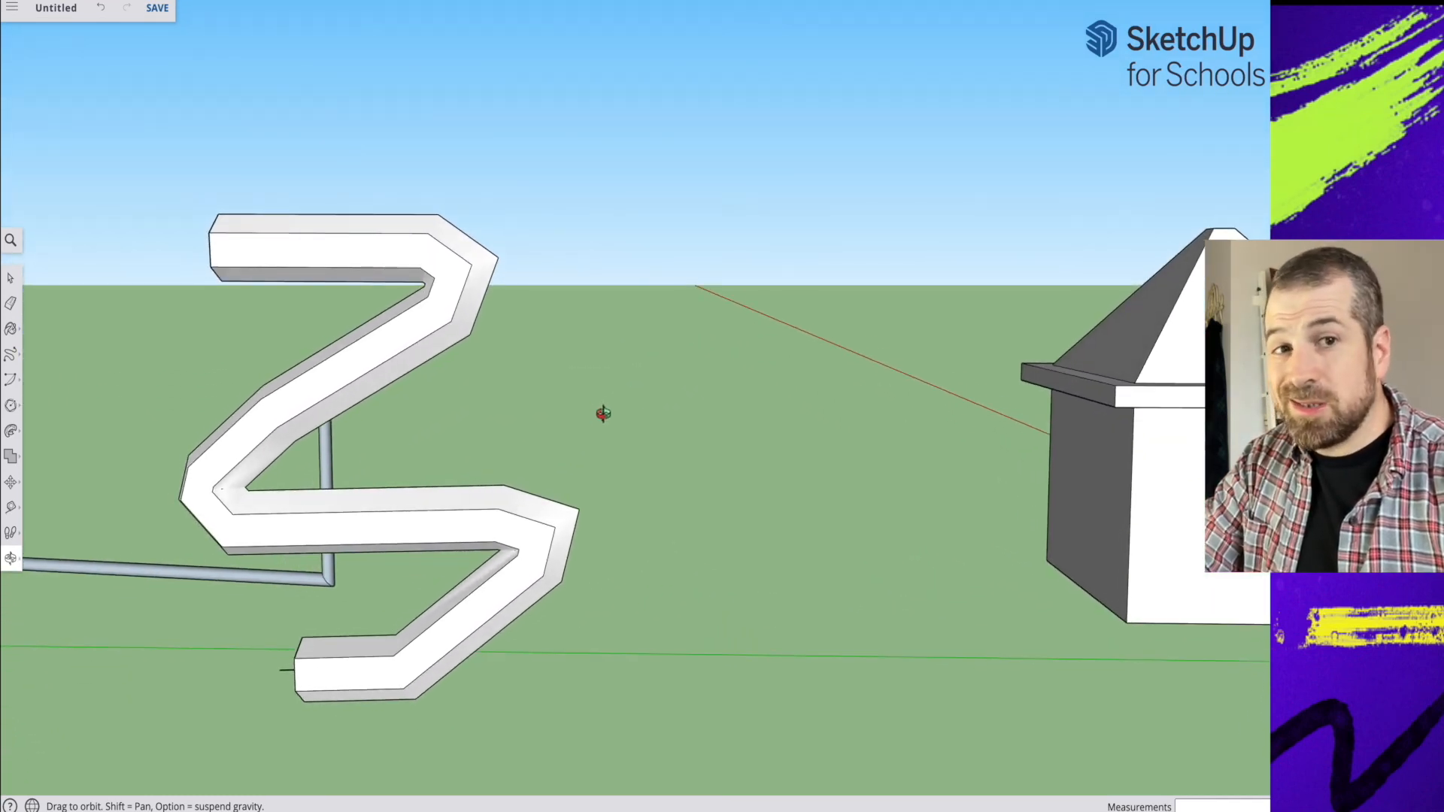
key("p")
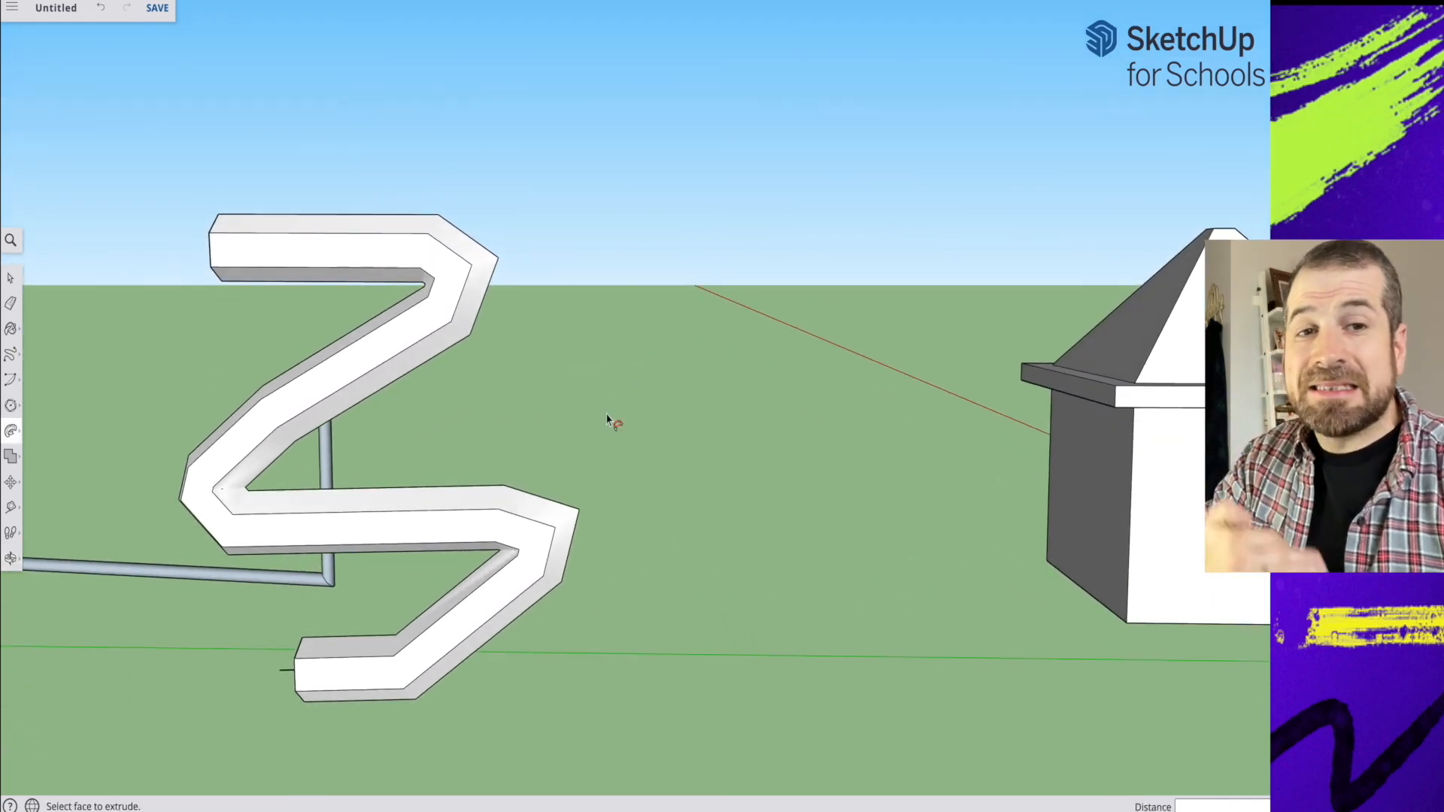